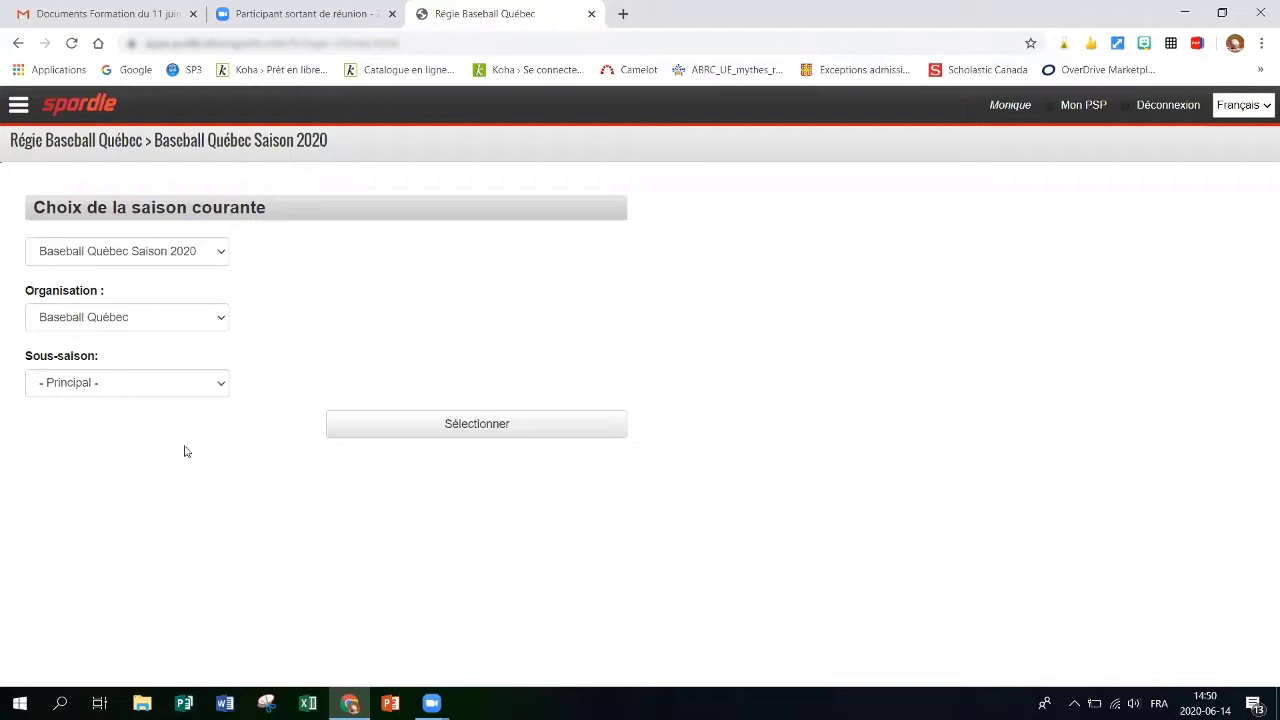
Step: Select Baseball Québec Saison 2020, open team editing and creation, and list the teams of Association baseball mineur Val des Monts
left_click(486, 430)
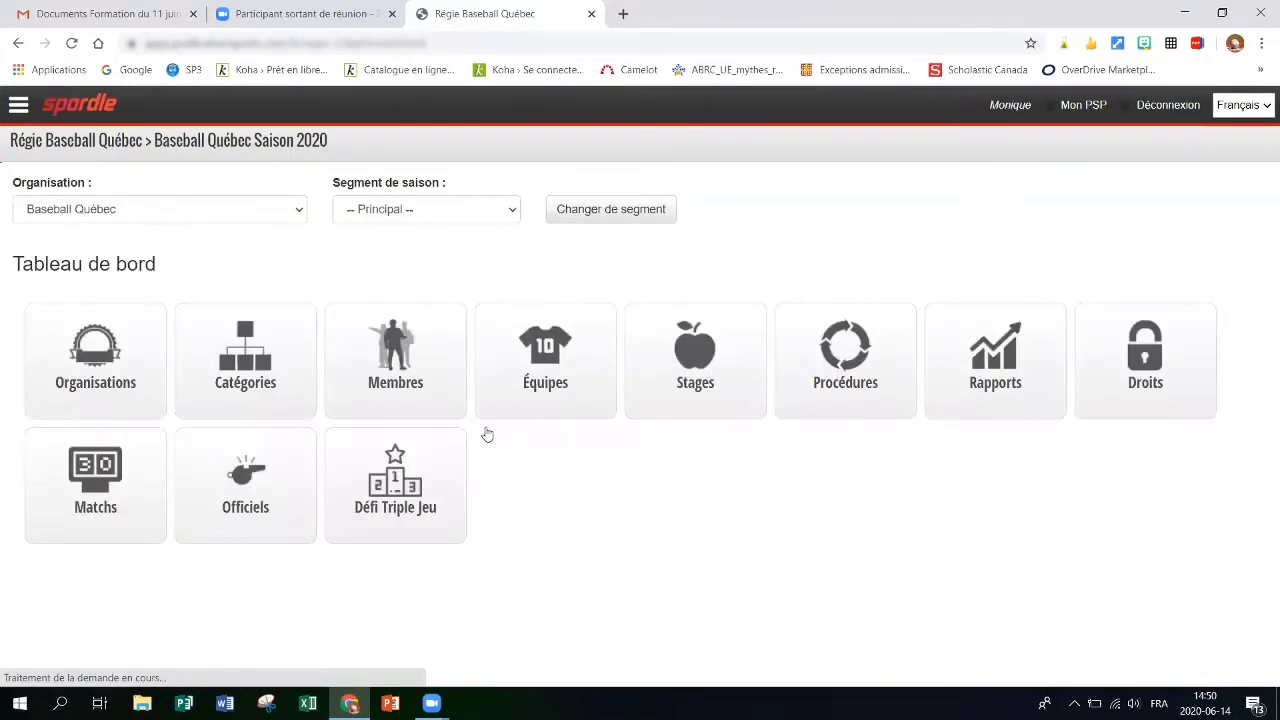
left_click(532, 390)
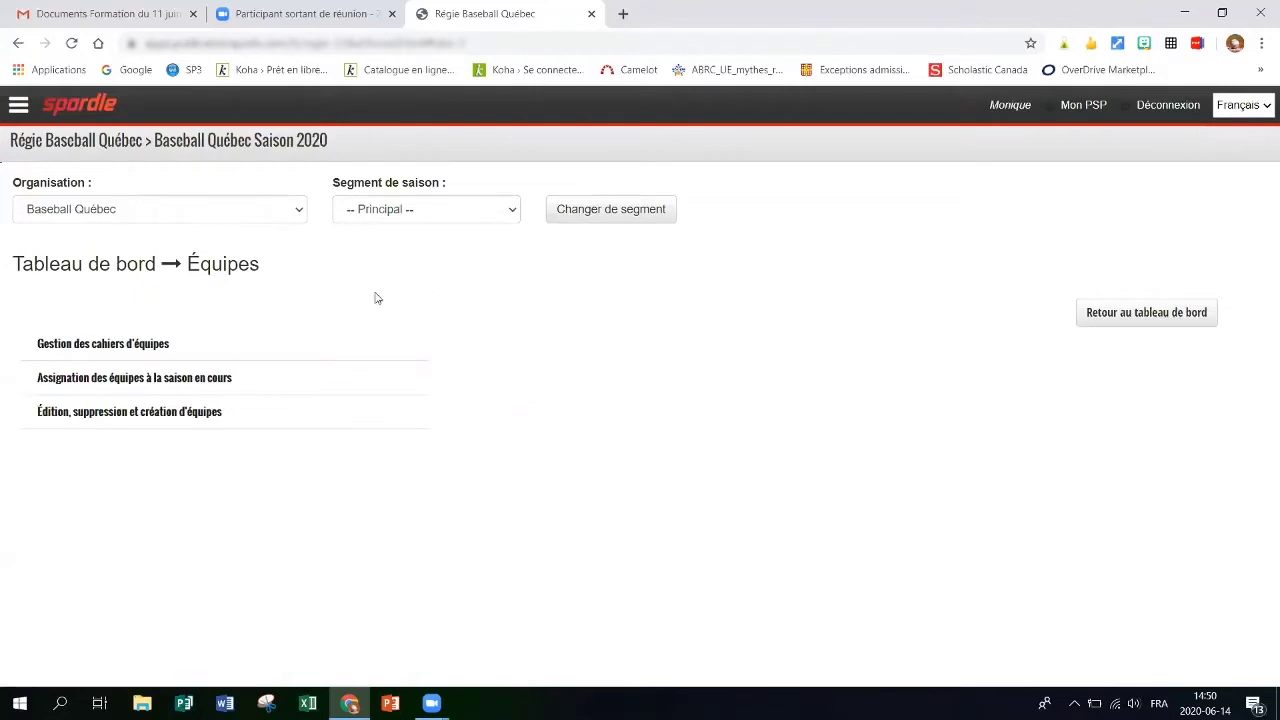
left_click(192, 424)
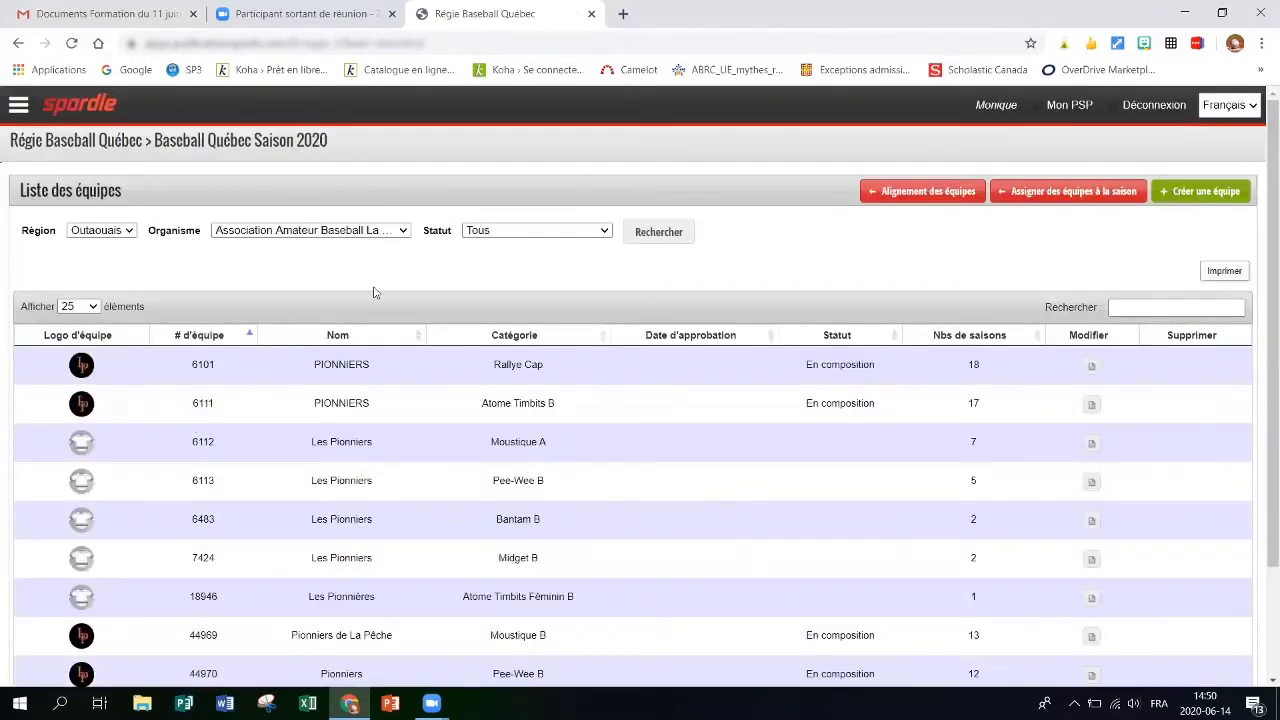
left_click(344, 234)
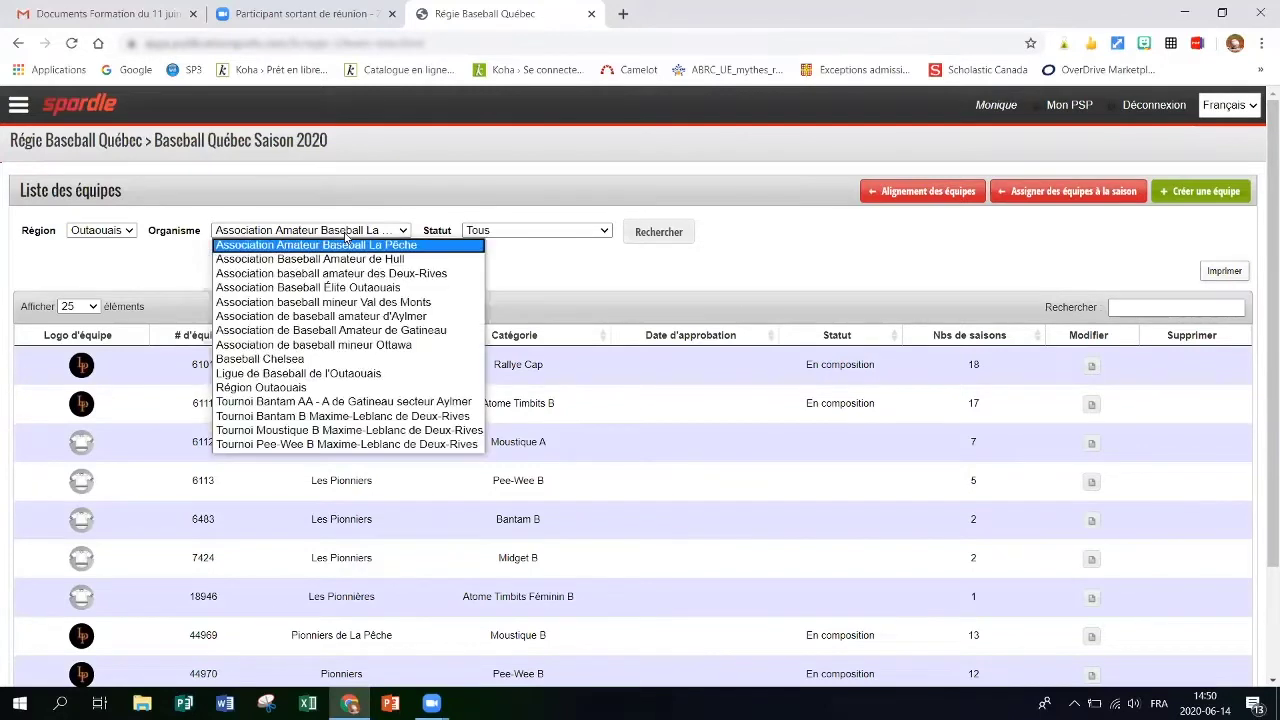
left_click(344, 302)
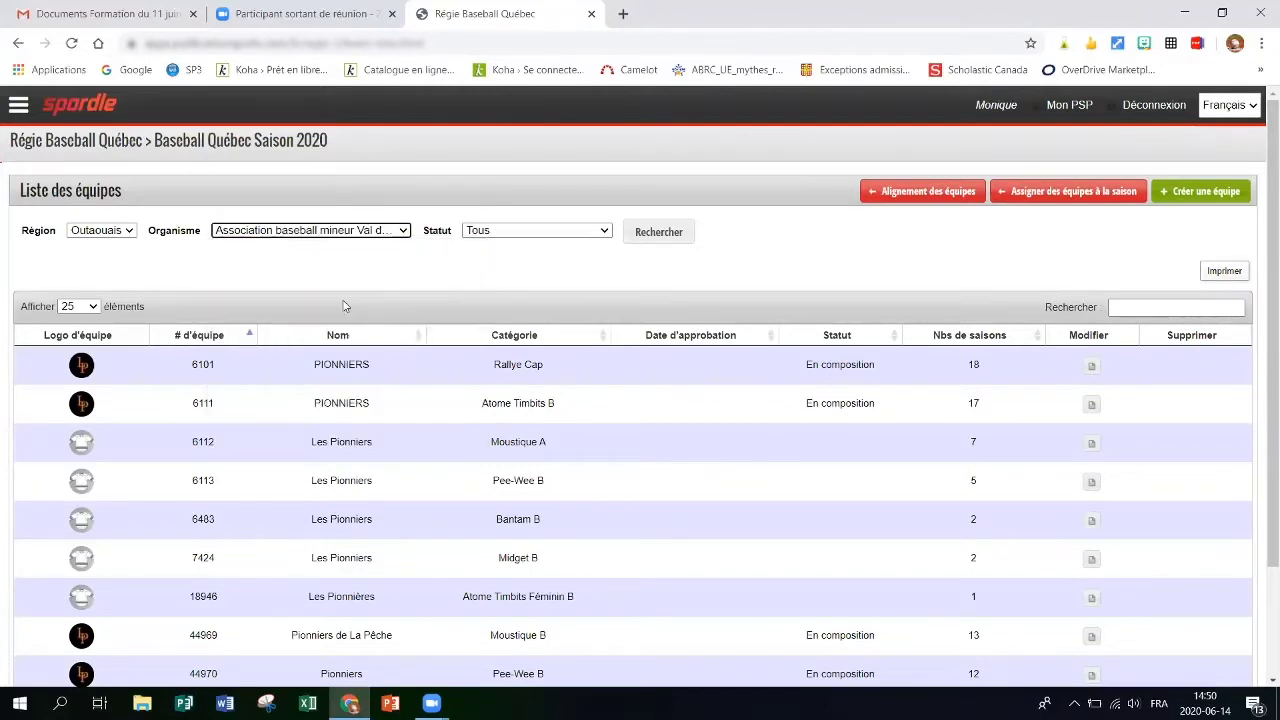
left_click(656, 238)
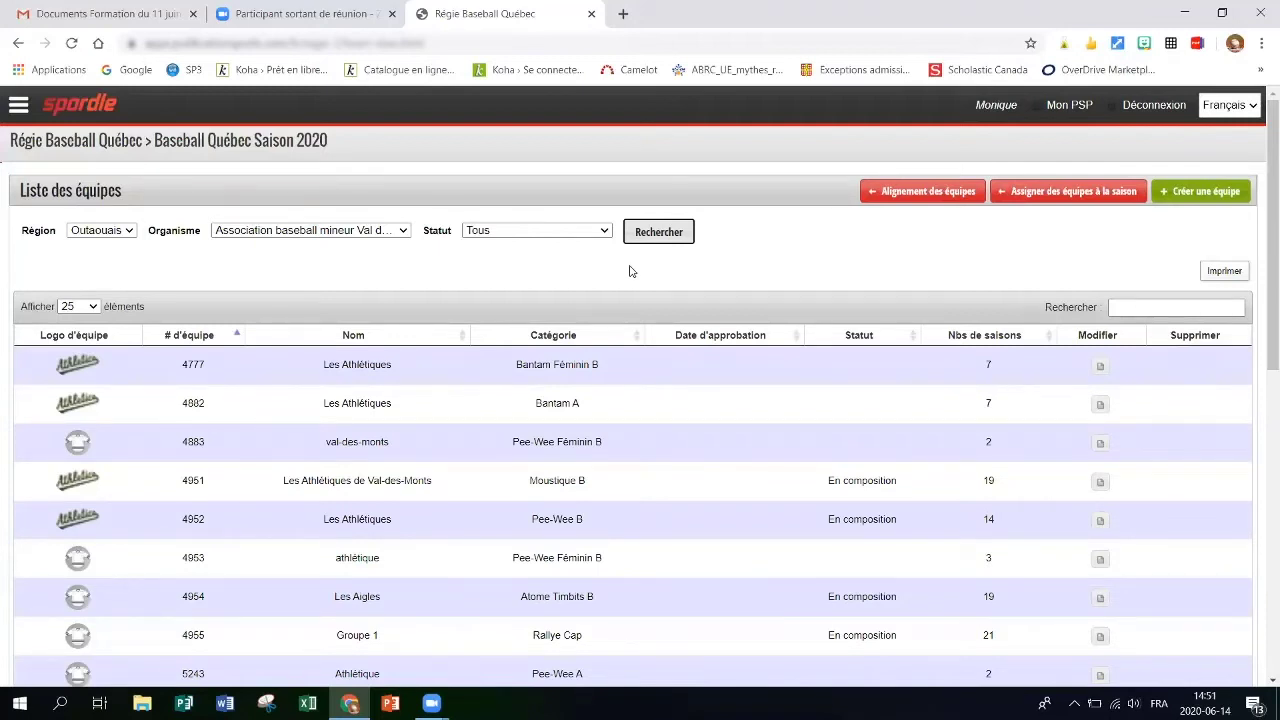
Step: Start creating a team and name it "ValDMonts – Moustique A – Groupe 2"
left_click(1217, 194)
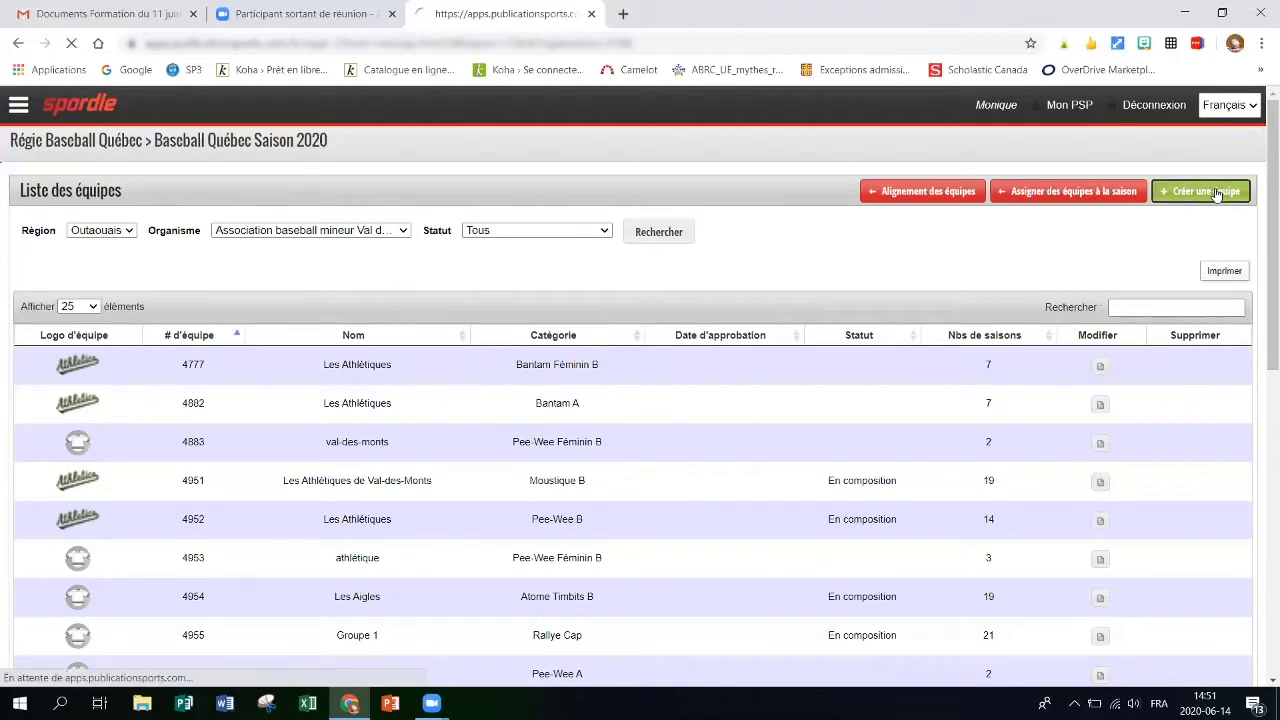
left_click(320, 264)
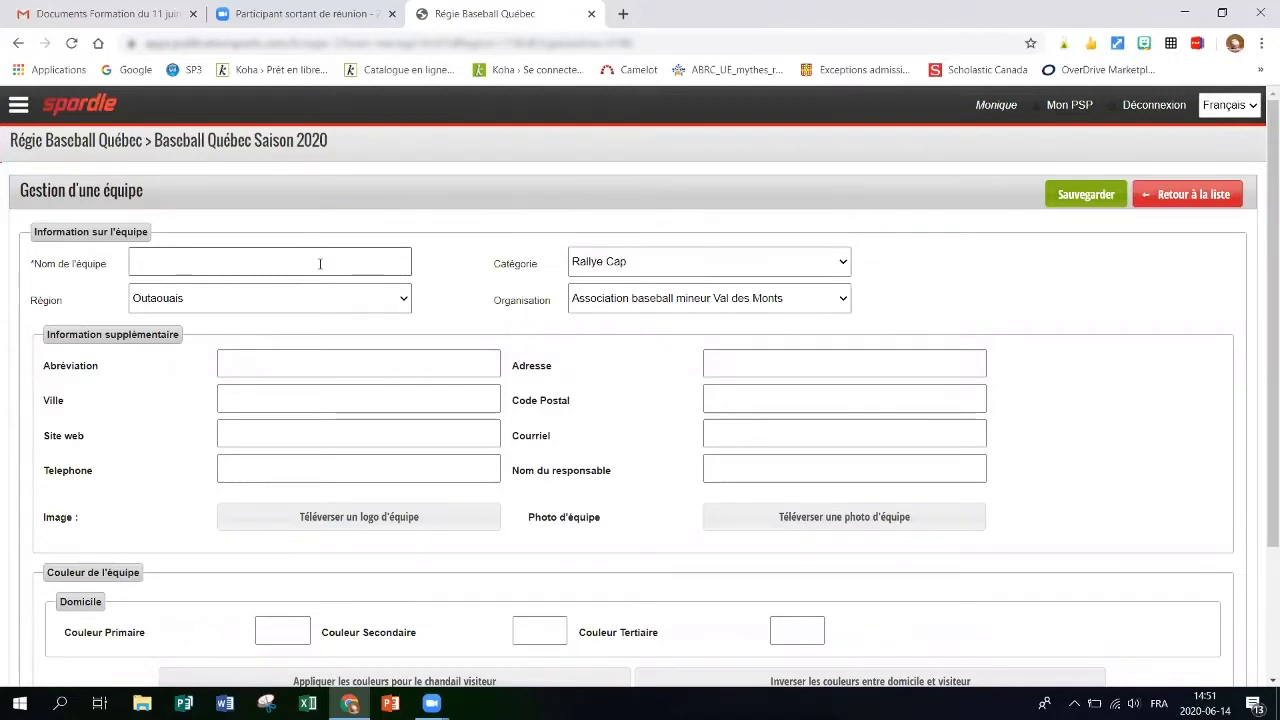
left_click(320, 264)
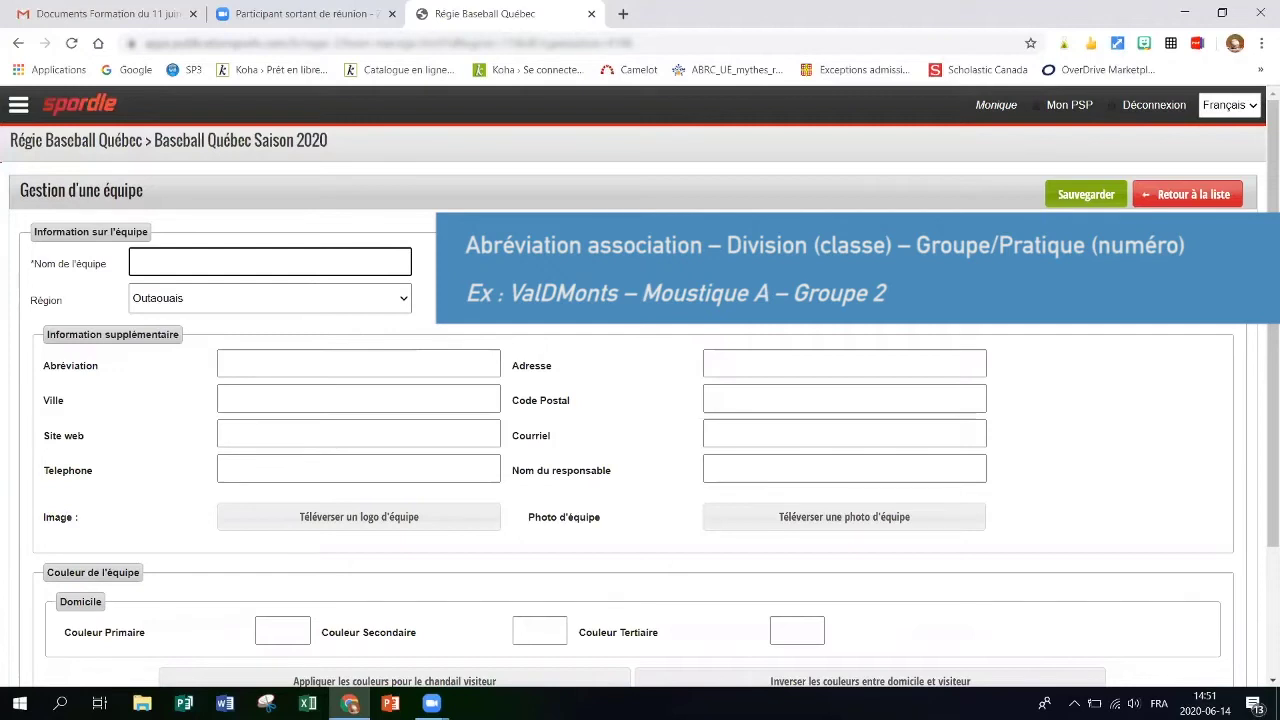
type("ValDMonts – Moustique A – Groupe 2")
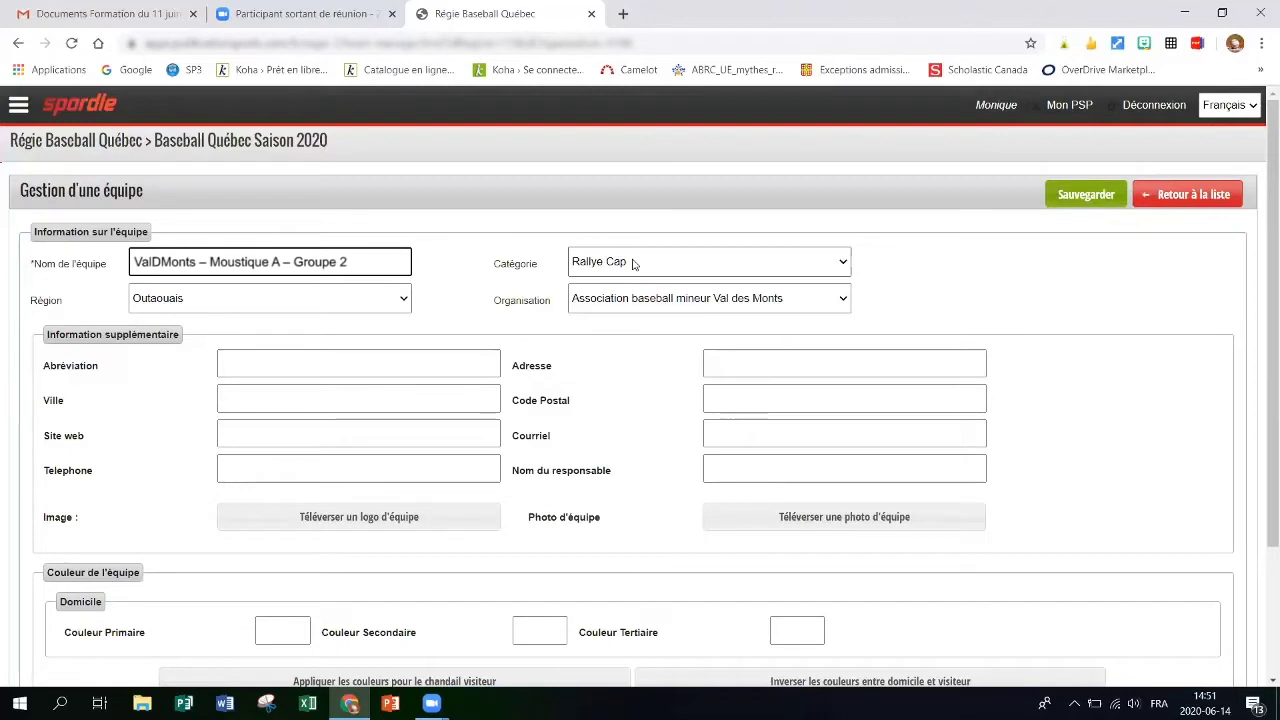
Step: Set the new team's abbreviation to "MST Gr 2"
left_click(358, 364)
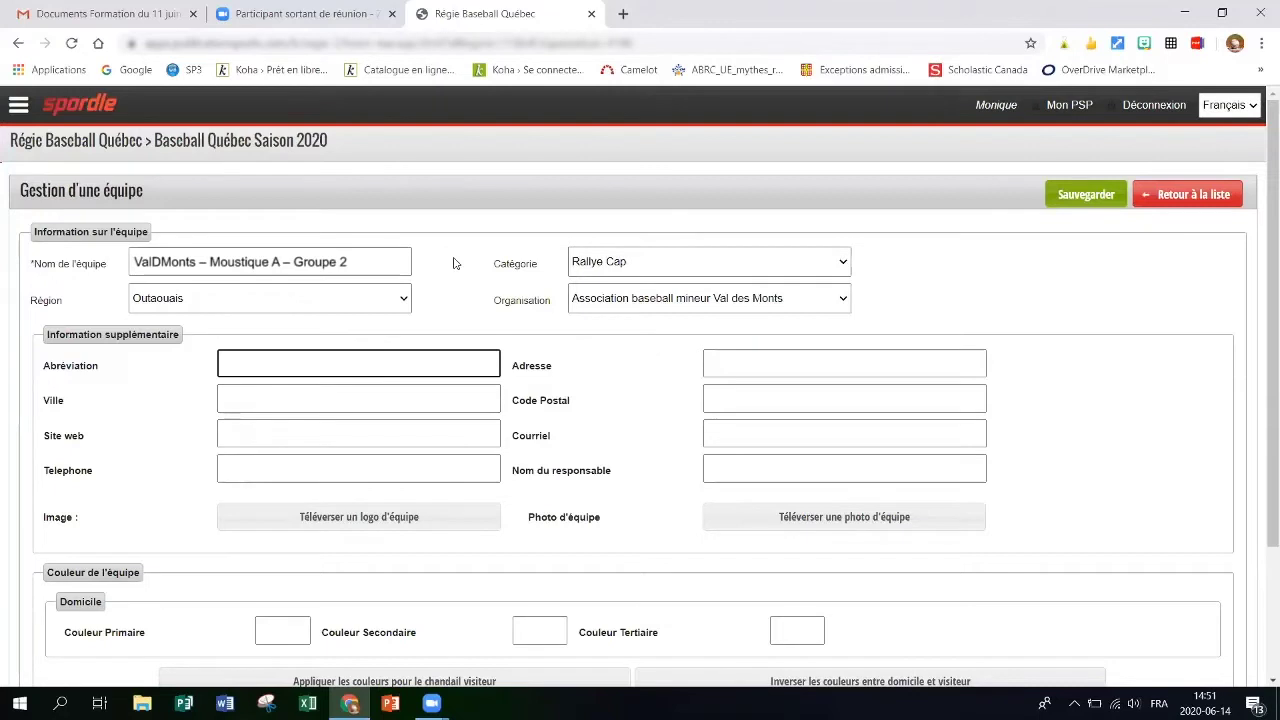
type("MST Grou")
key("BackSpace")
key("BackSpace")
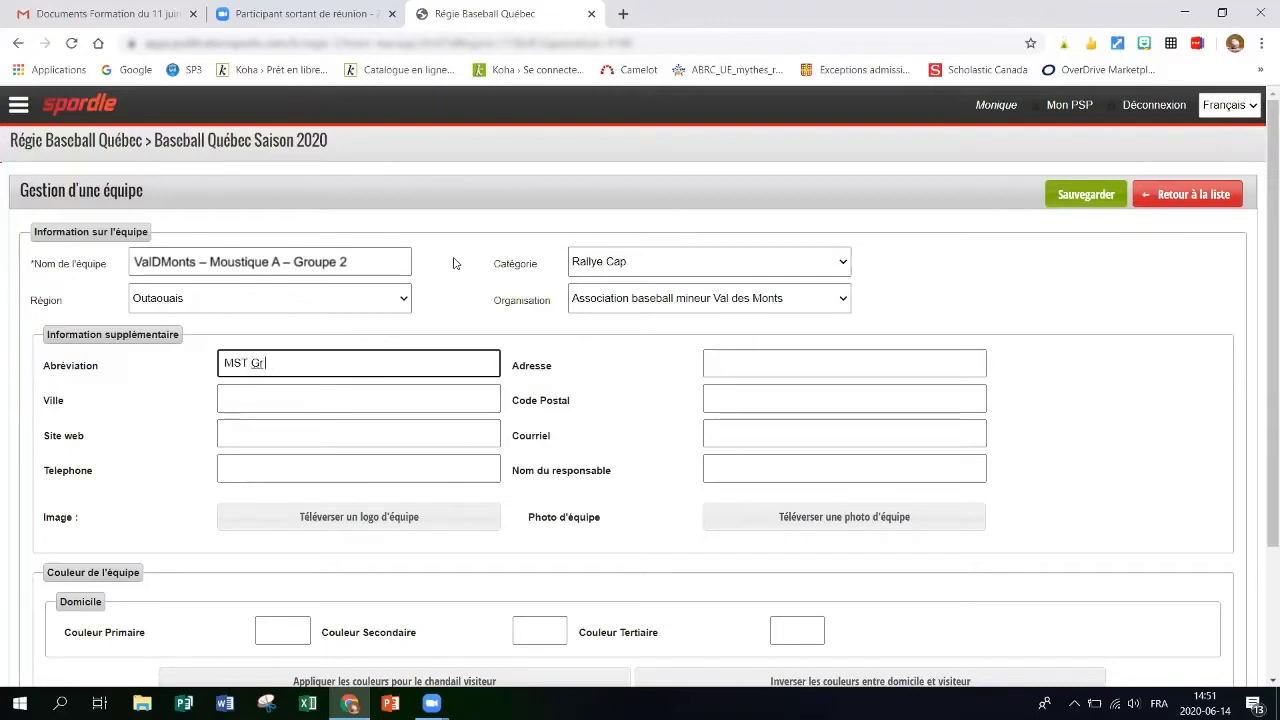
type("2")
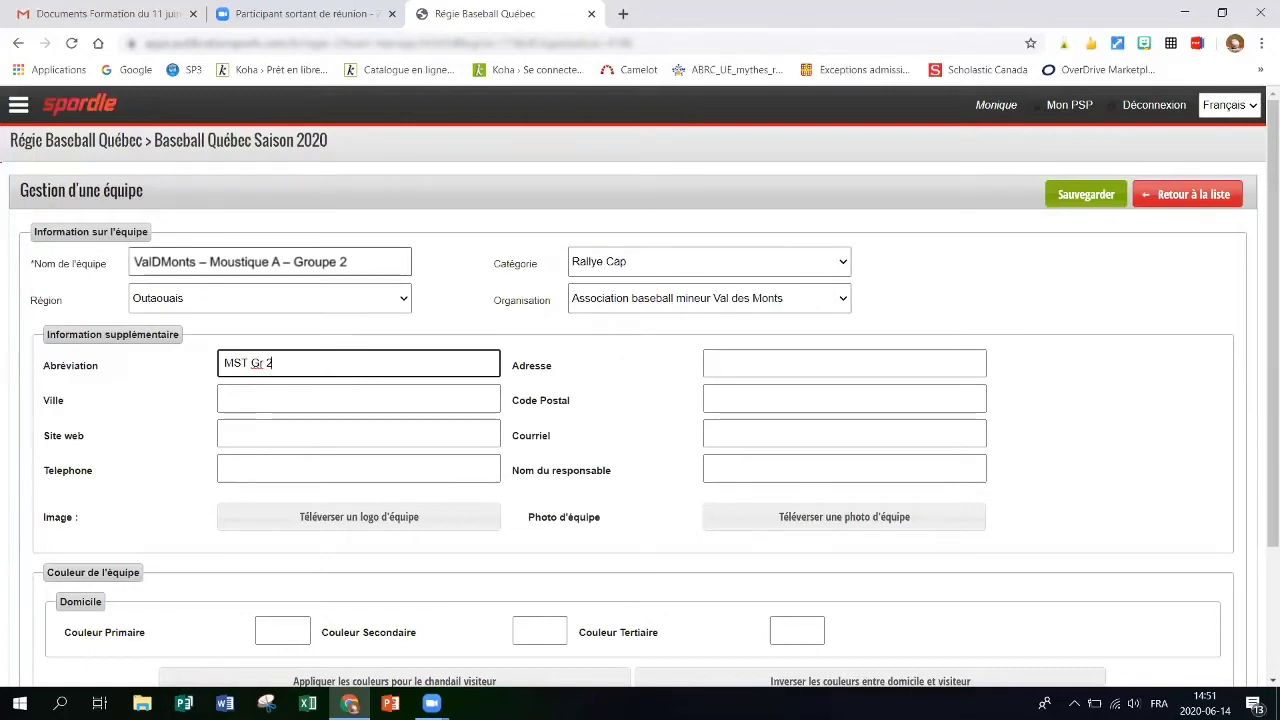
Step: Set the team's category to Moustique A, then save the team and return to the team list
left_click(315, 255)
left_click(583, 266)
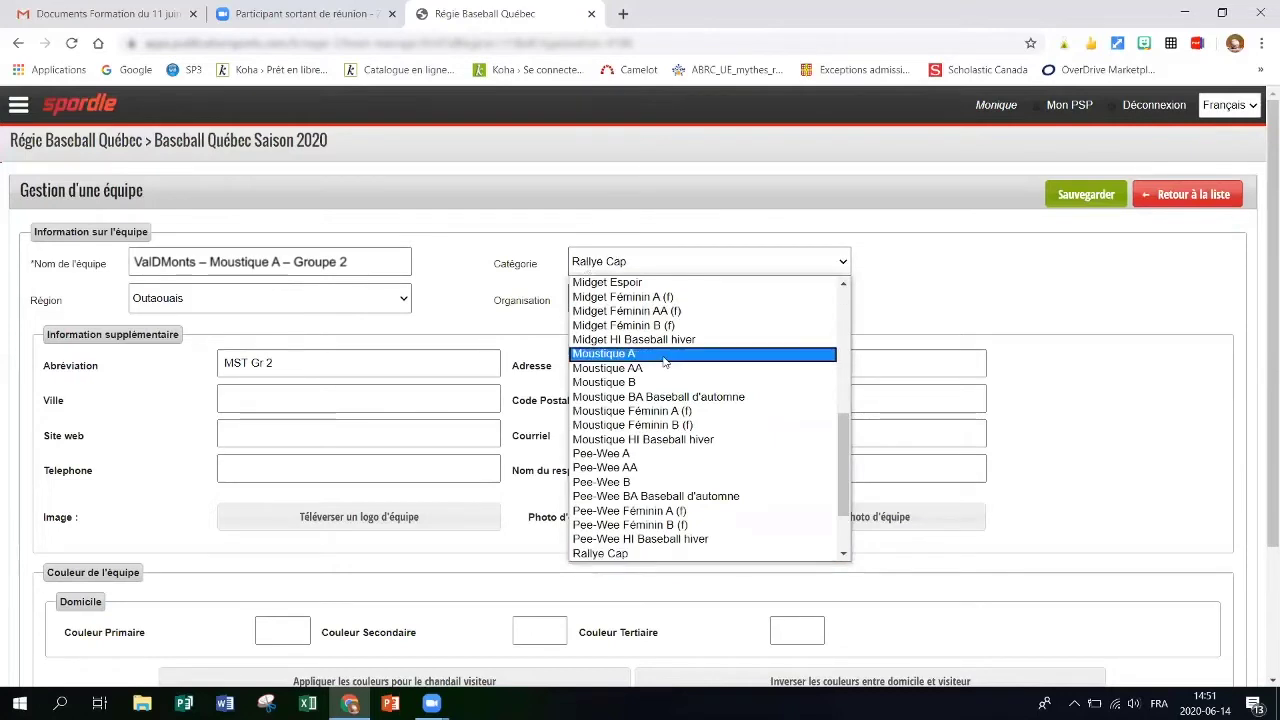
left_click(665, 356)
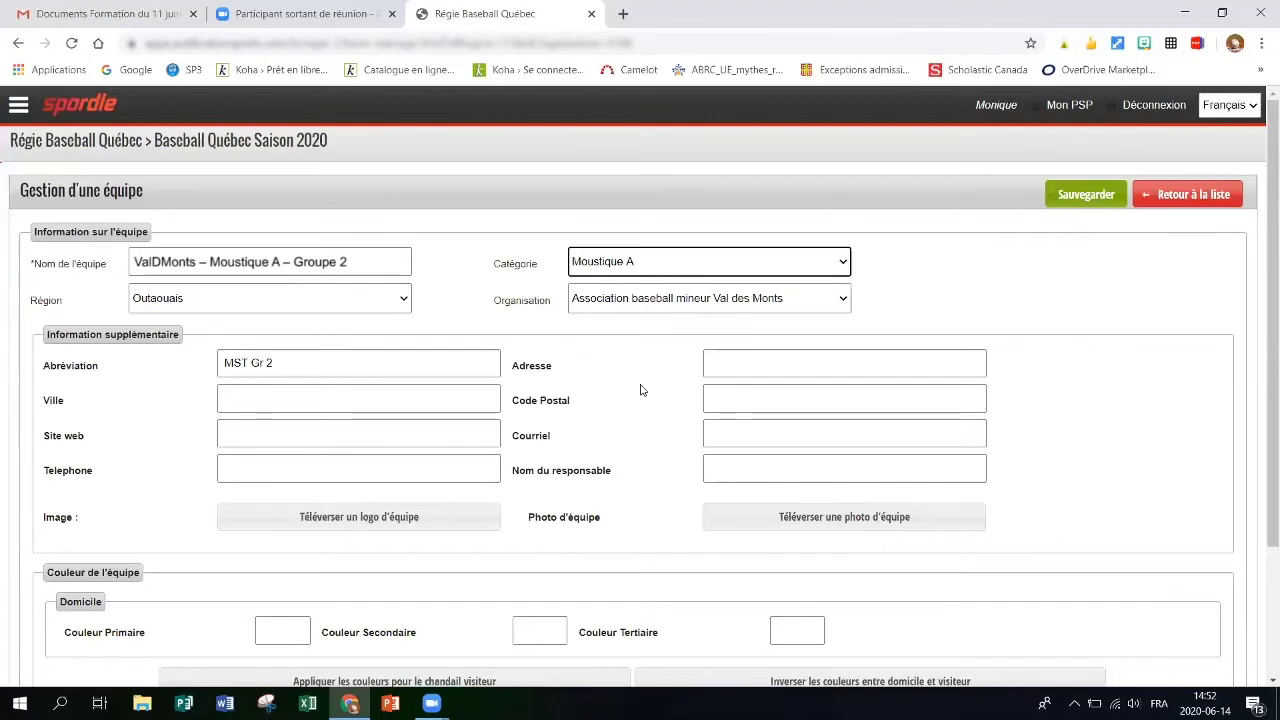
left_click(1097, 197)
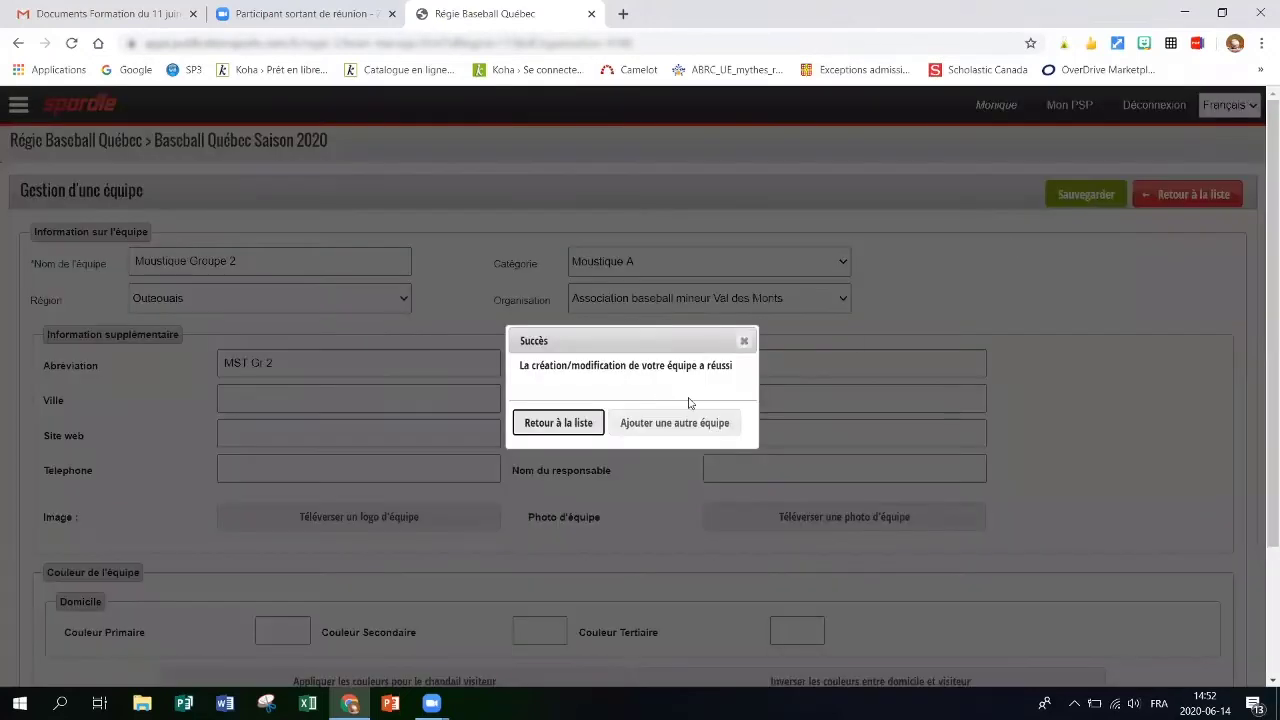
left_click(572, 428)
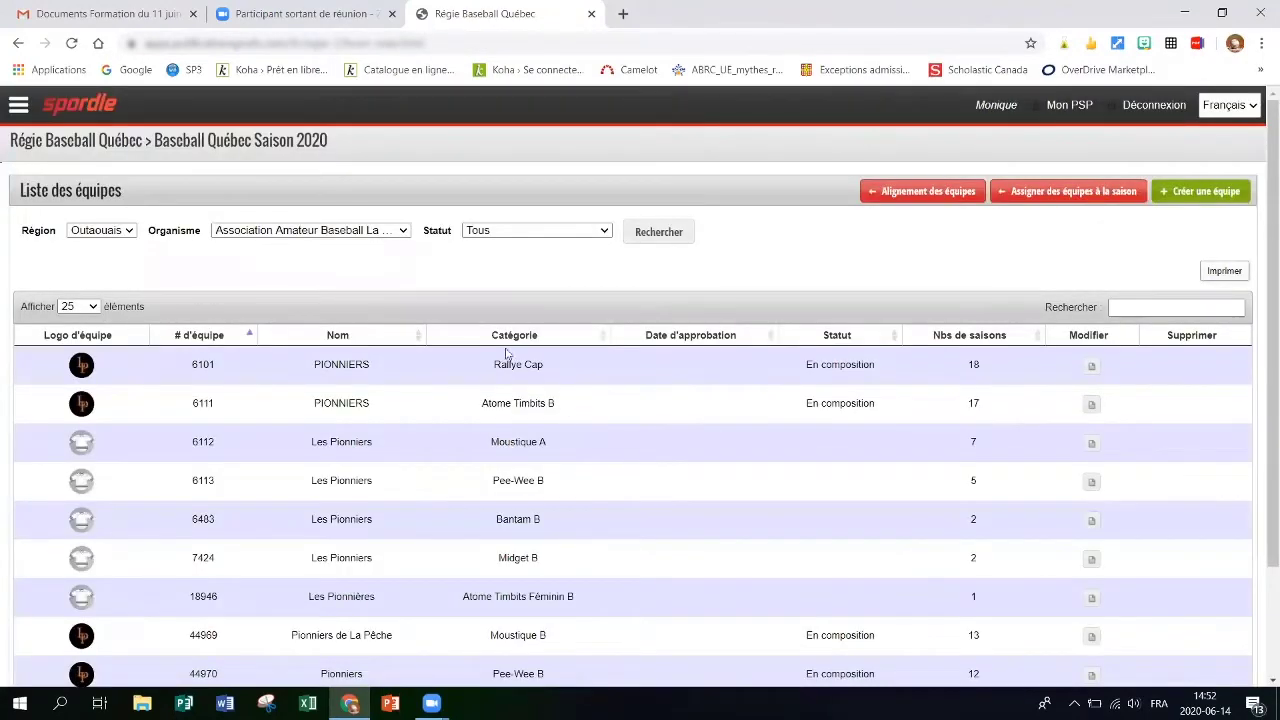
left_click(341, 235)
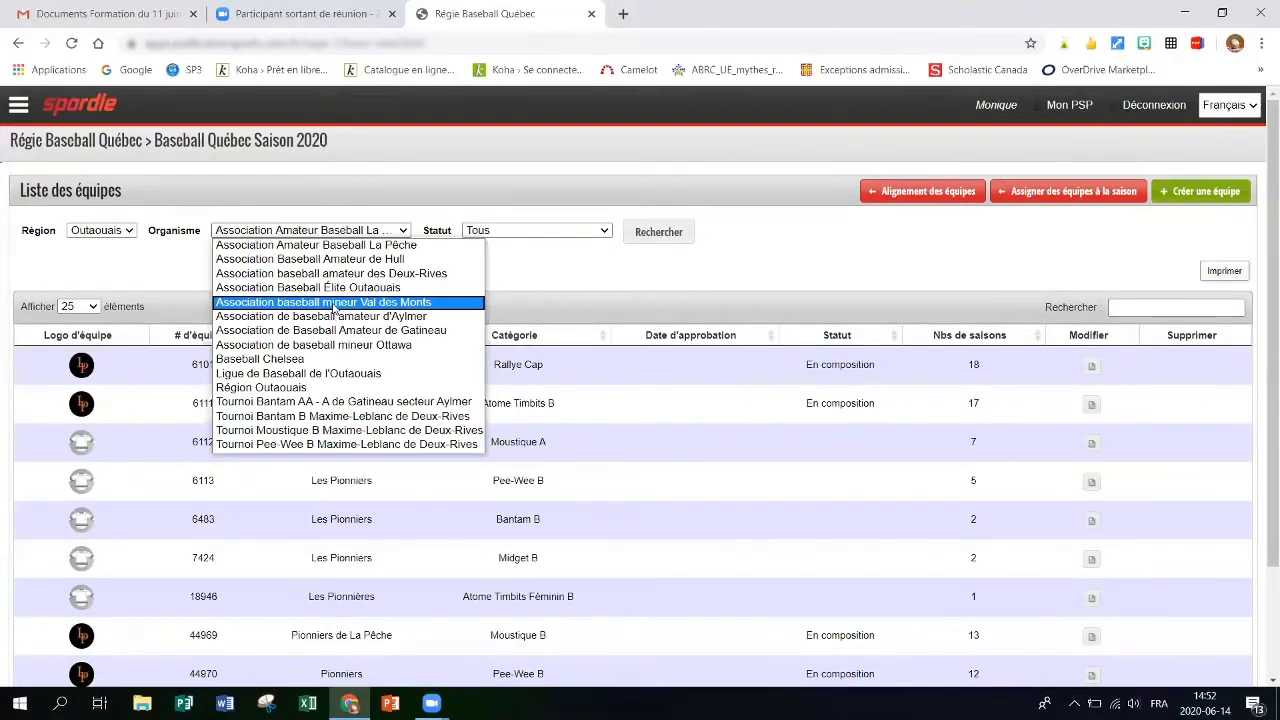
left_click(563, 271)
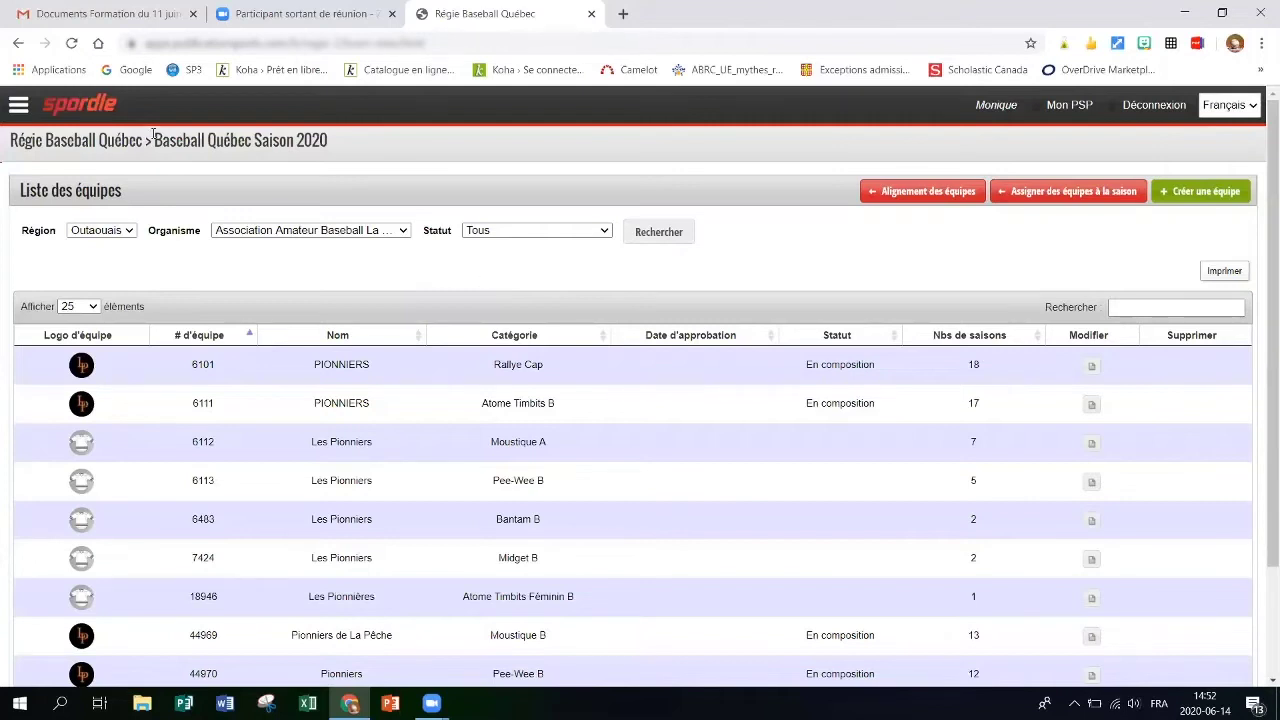
Step: Open the assignment of teams to the current season and list the teams of Association baseball mineur Val des Monts
left_click(99, 110)
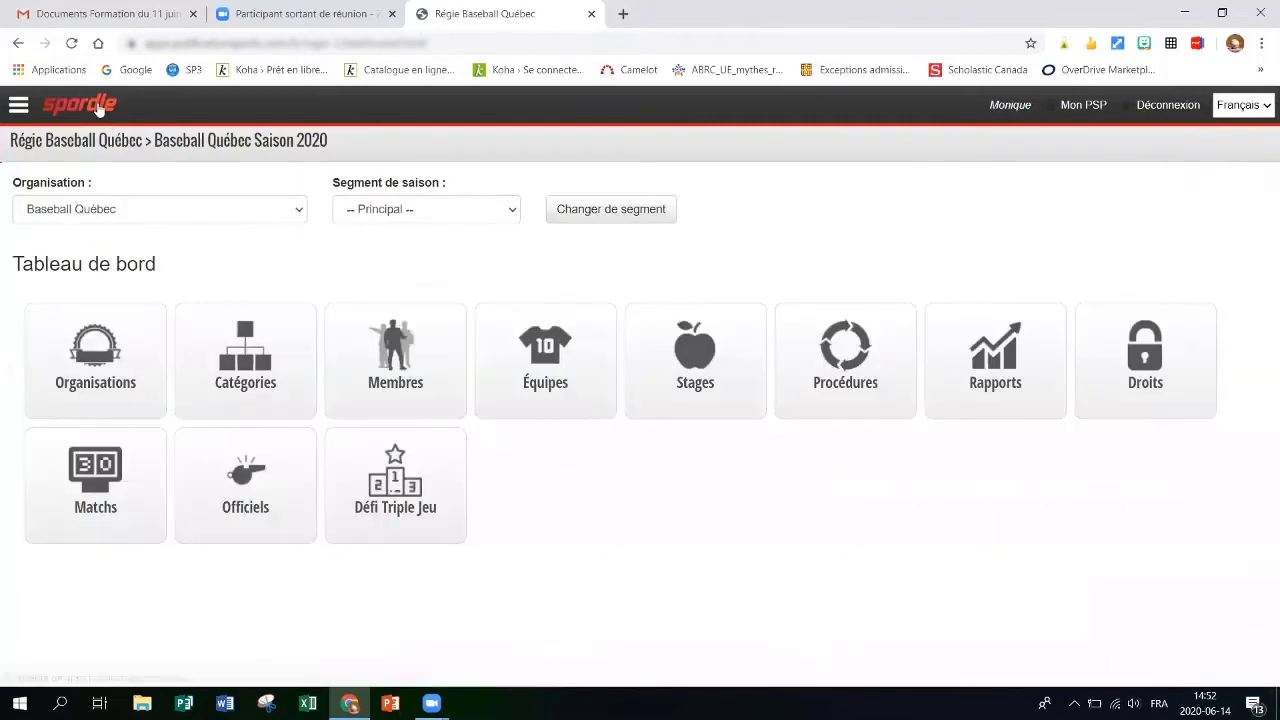
left_click(553, 386)
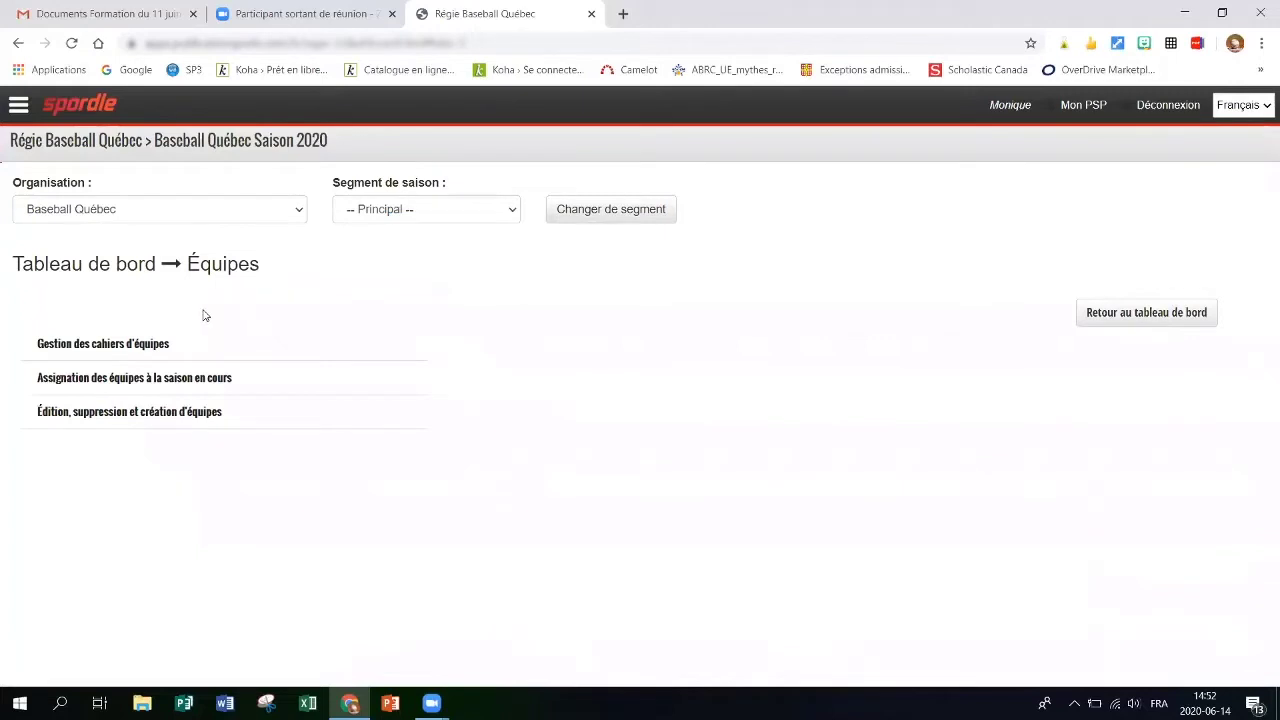
left_click(196, 385)
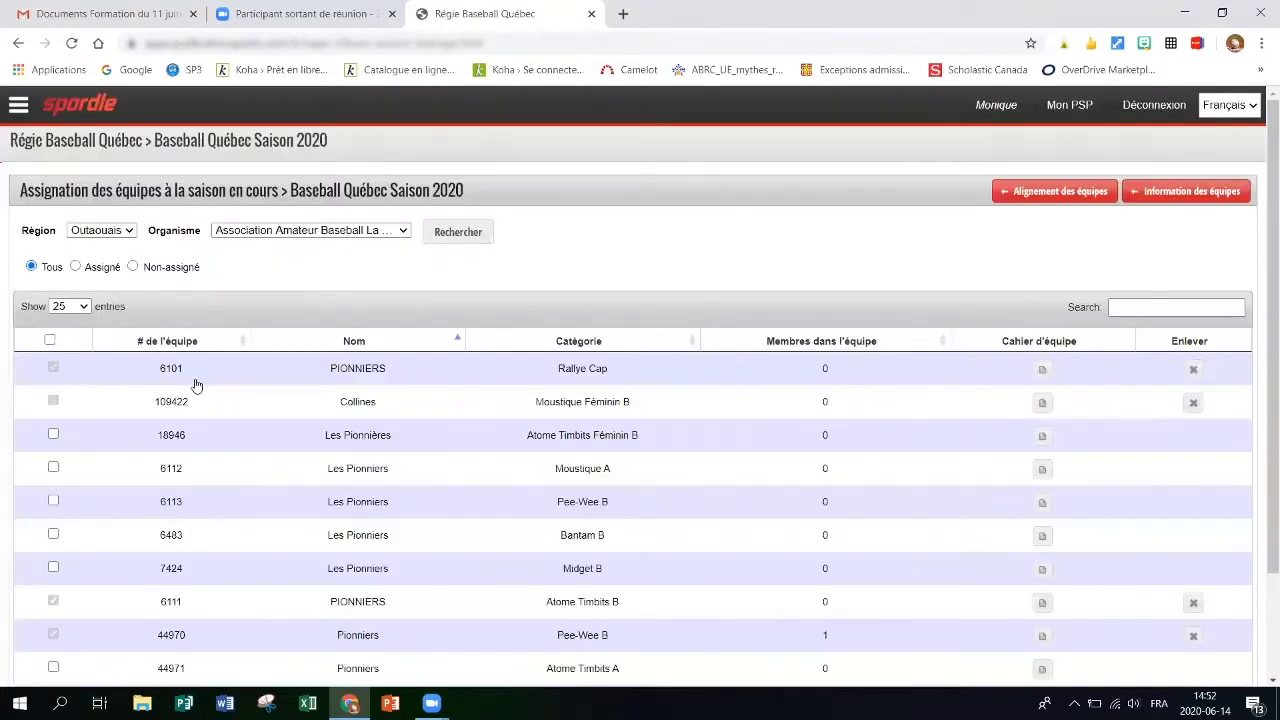
left_click(348, 236)
left_click(358, 302)
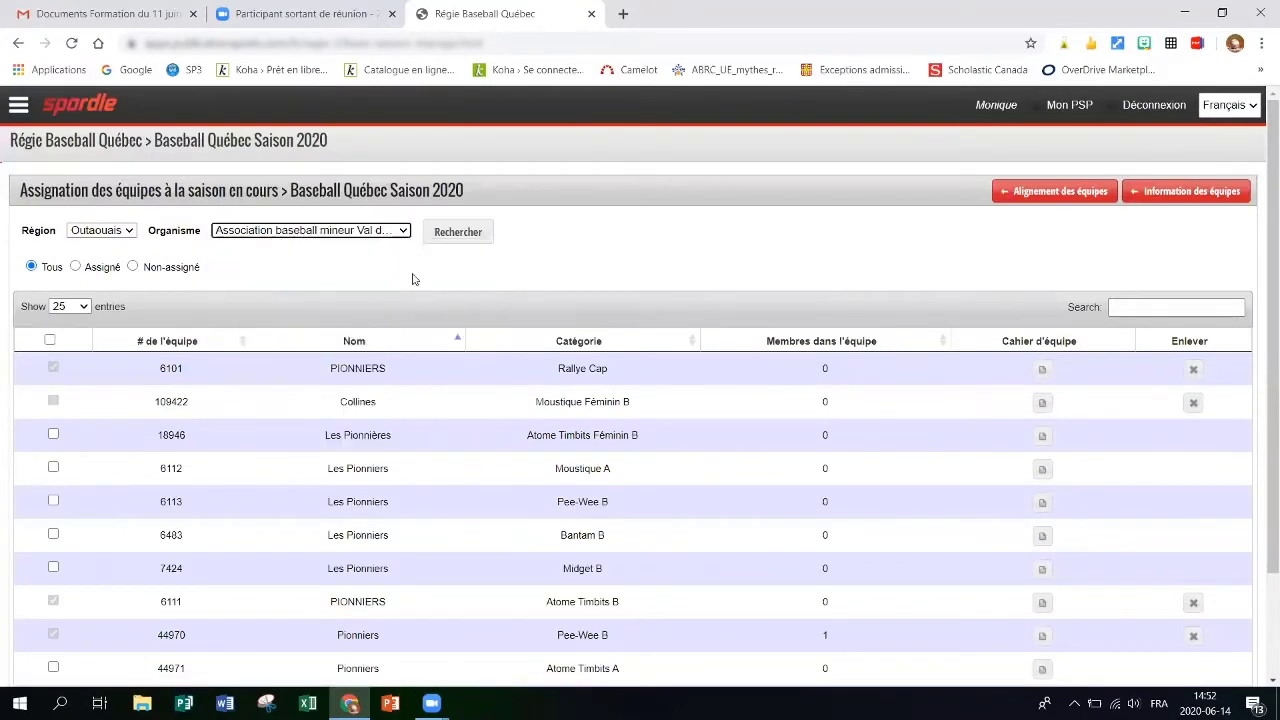
left_click(455, 233)
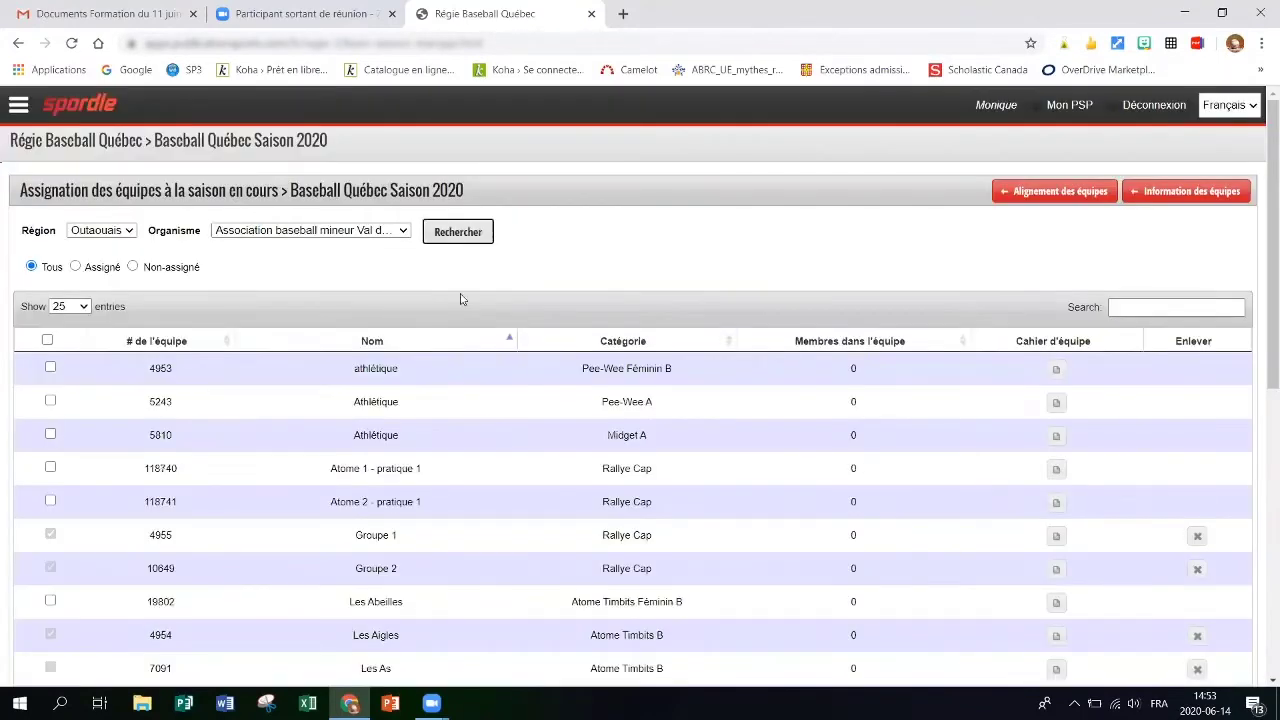
Step: Add the team "ValDMonts – Moustique A – Groupe 2" to the current season
scroll(483, 425, "down", 6)
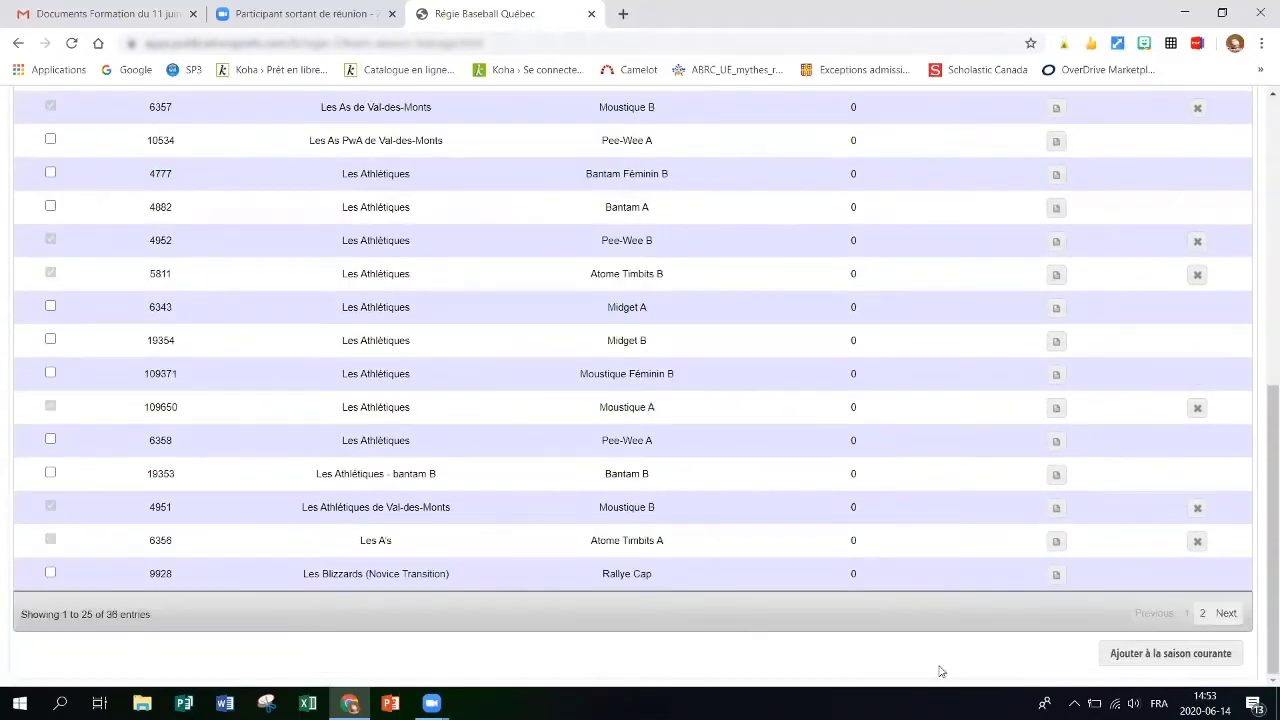
left_click(1224, 613)
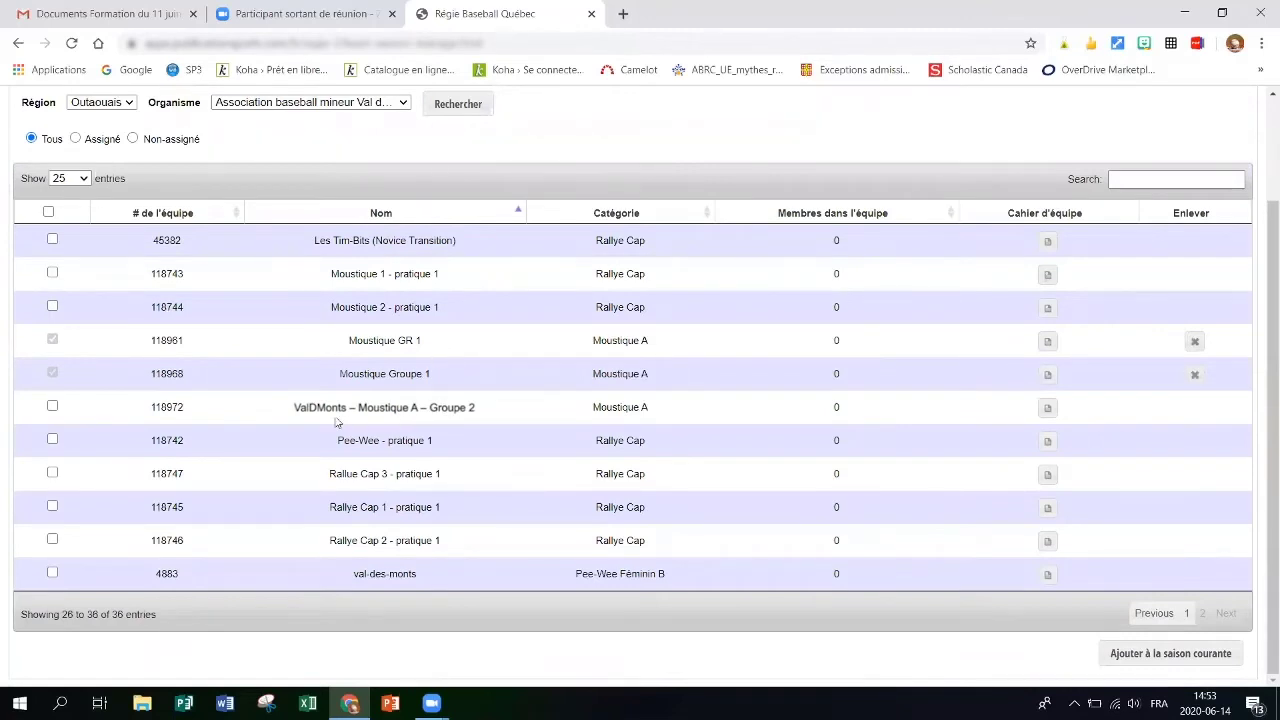
left_click(52, 408)
left_click(1131, 656)
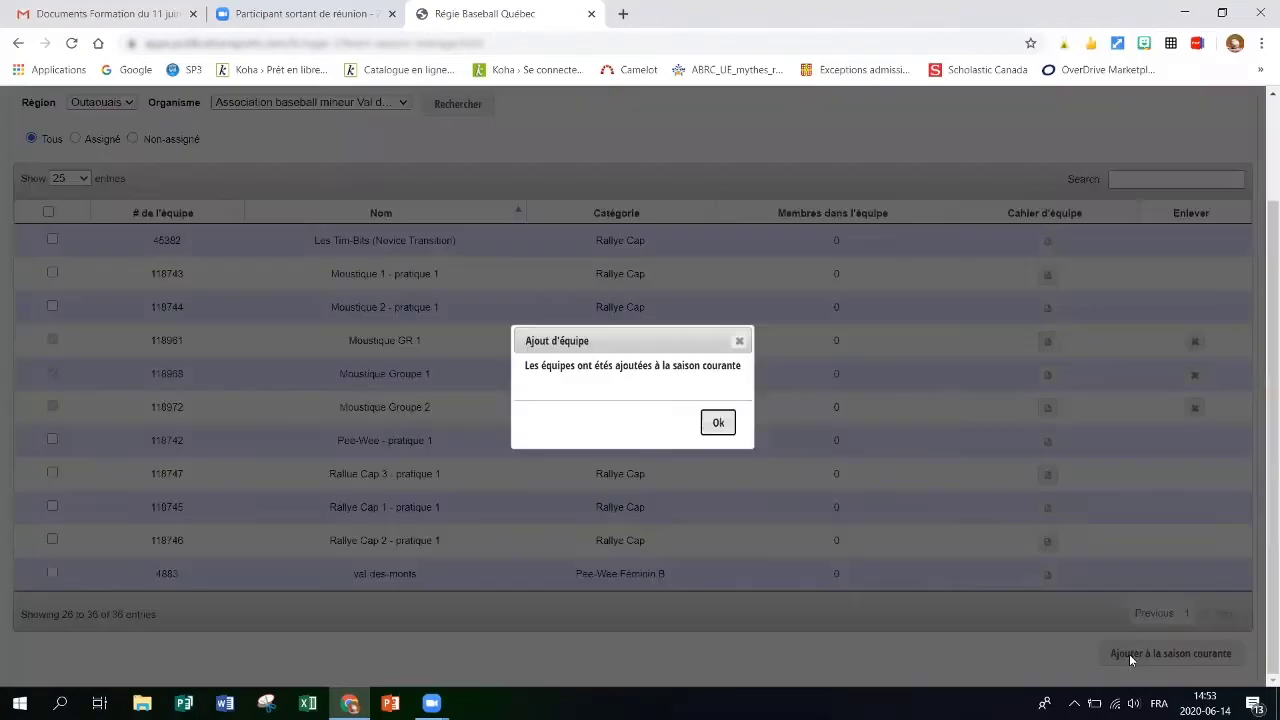
left_click(718, 424)
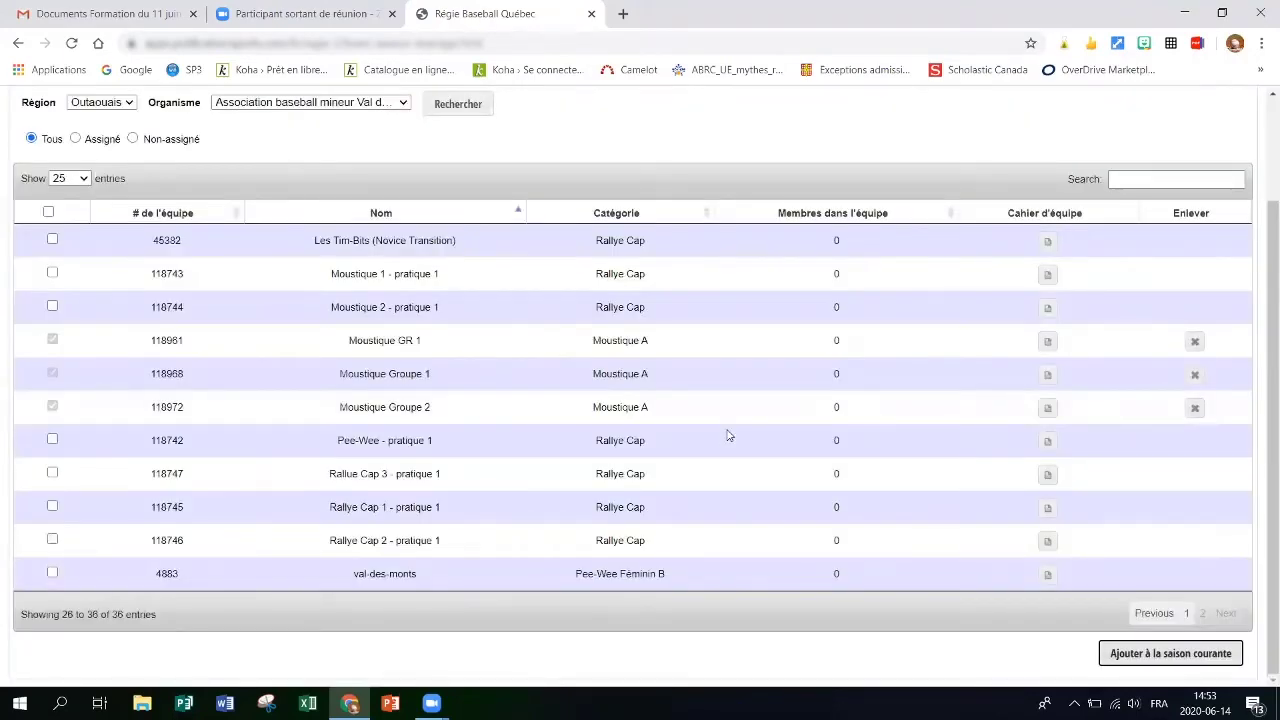
Step: Open the management of team books (cahiers d'équipes) and search for those of Association baseball mineur Val des Monts
scroll(728, 435, "up", 2)
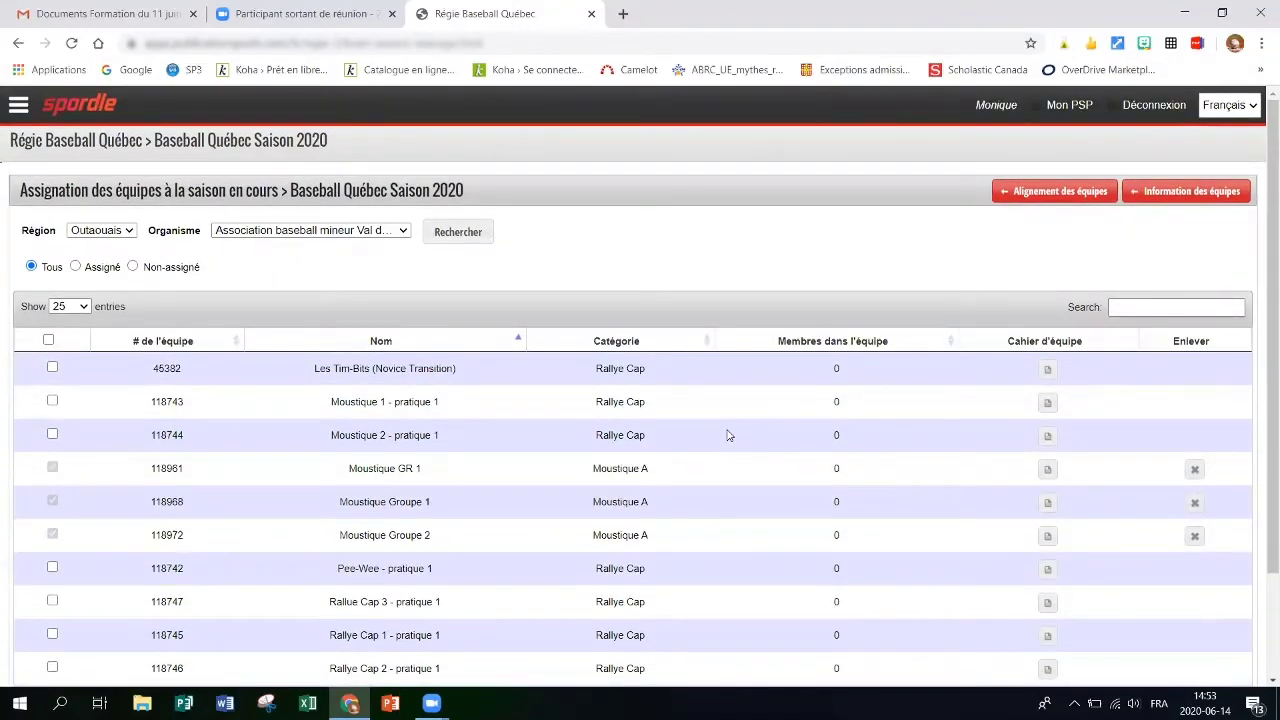
left_click(88, 104)
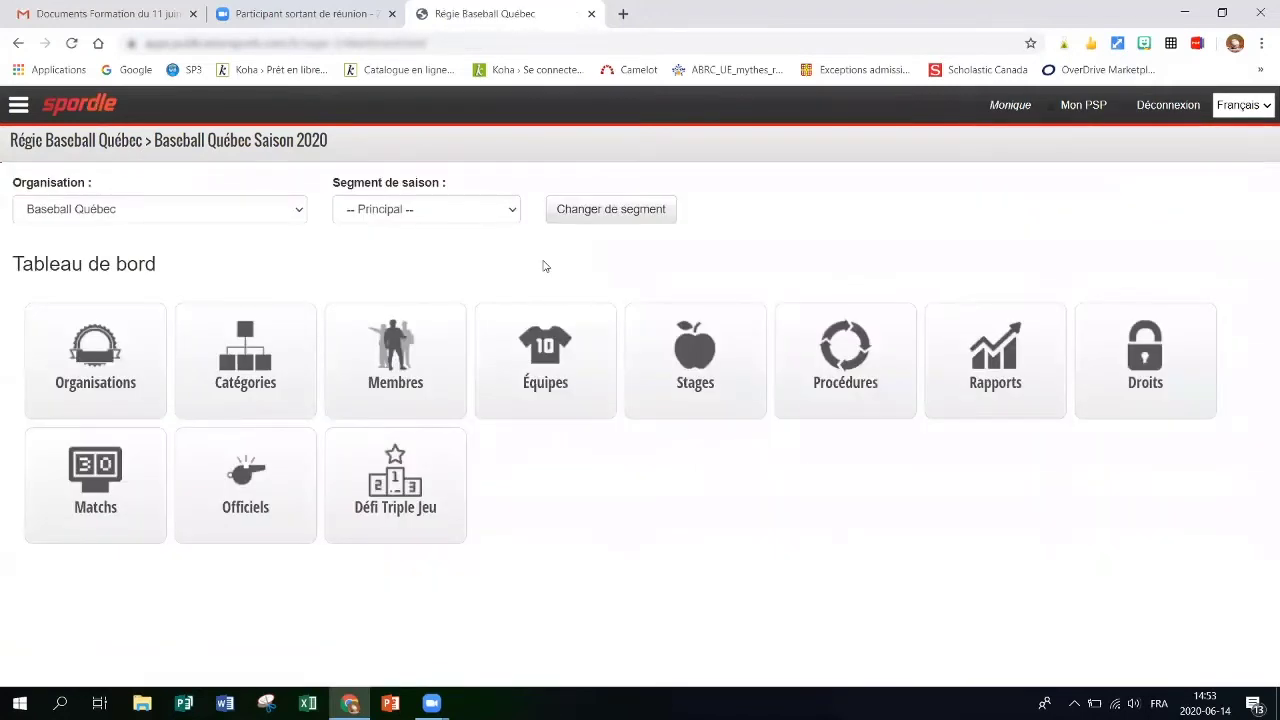
left_click(546, 369)
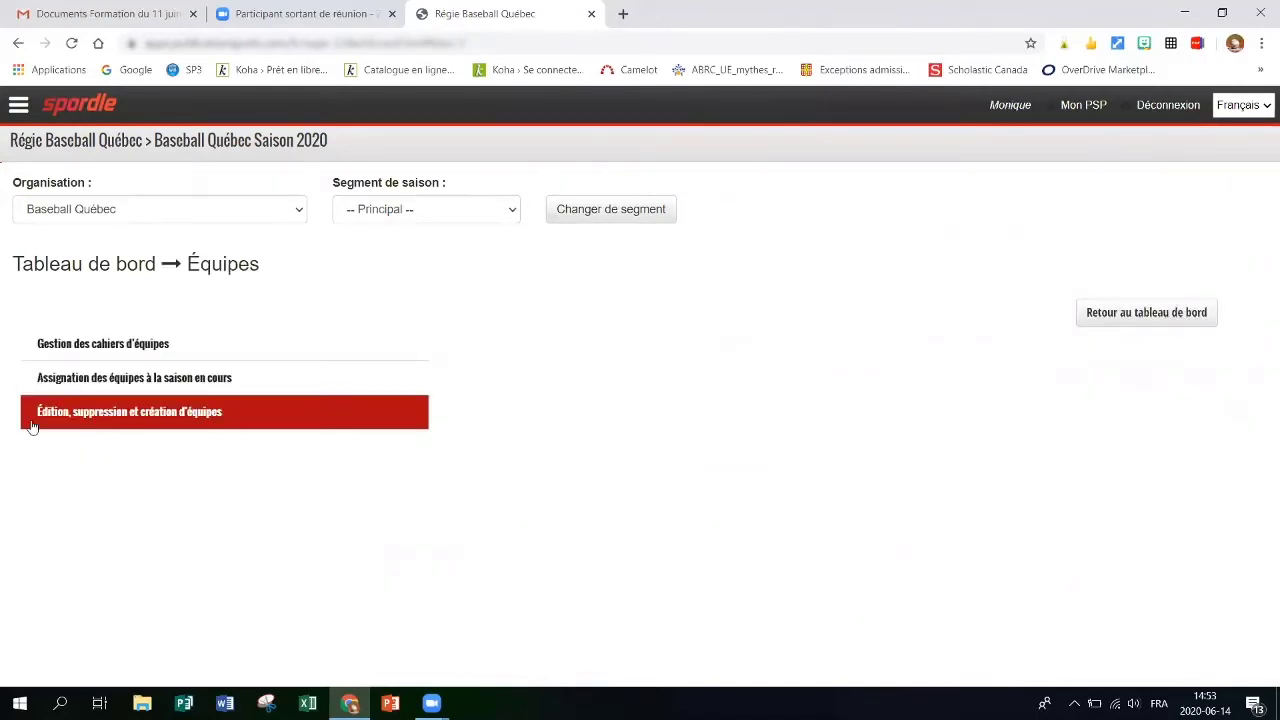
left_click(86, 344)
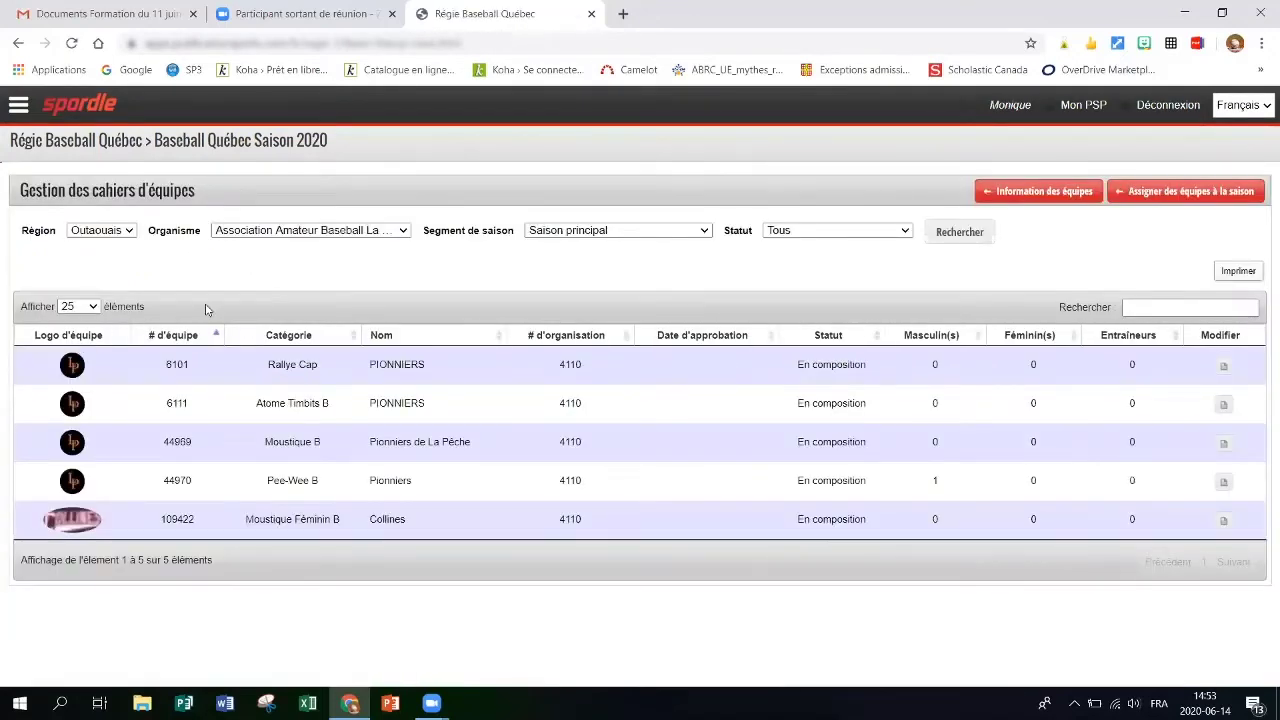
left_click(323, 230)
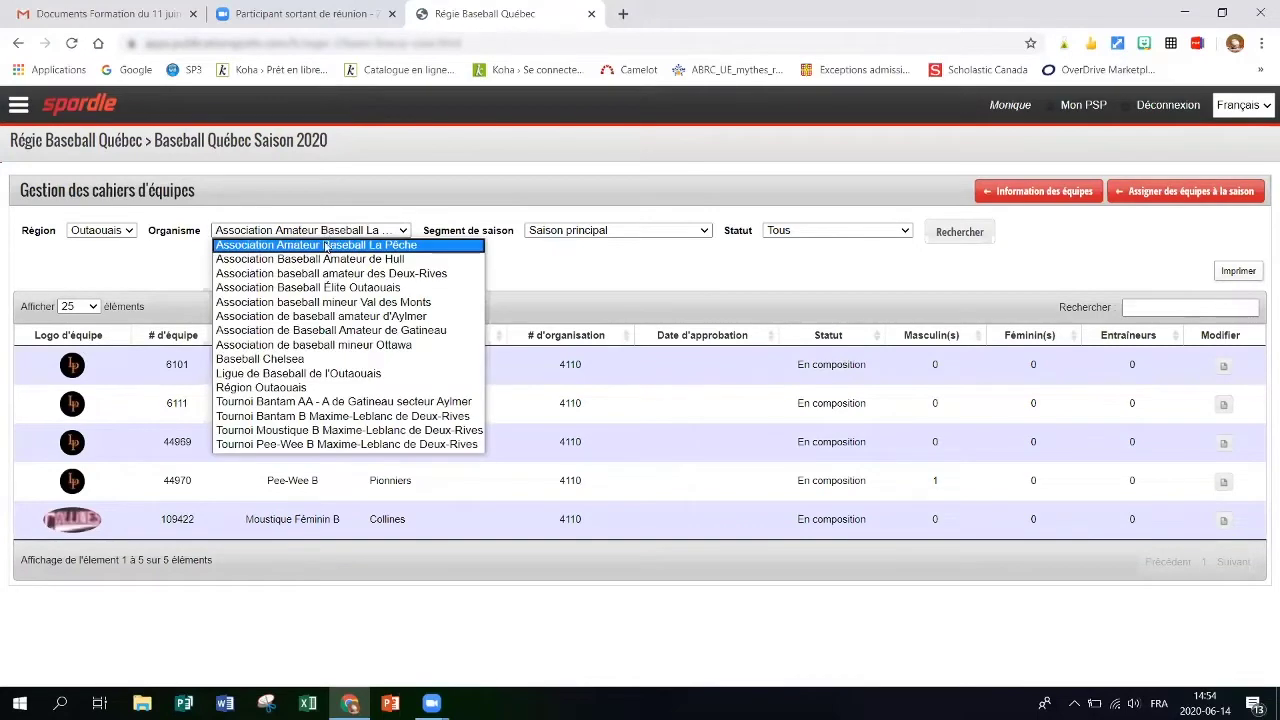
left_click(318, 302)
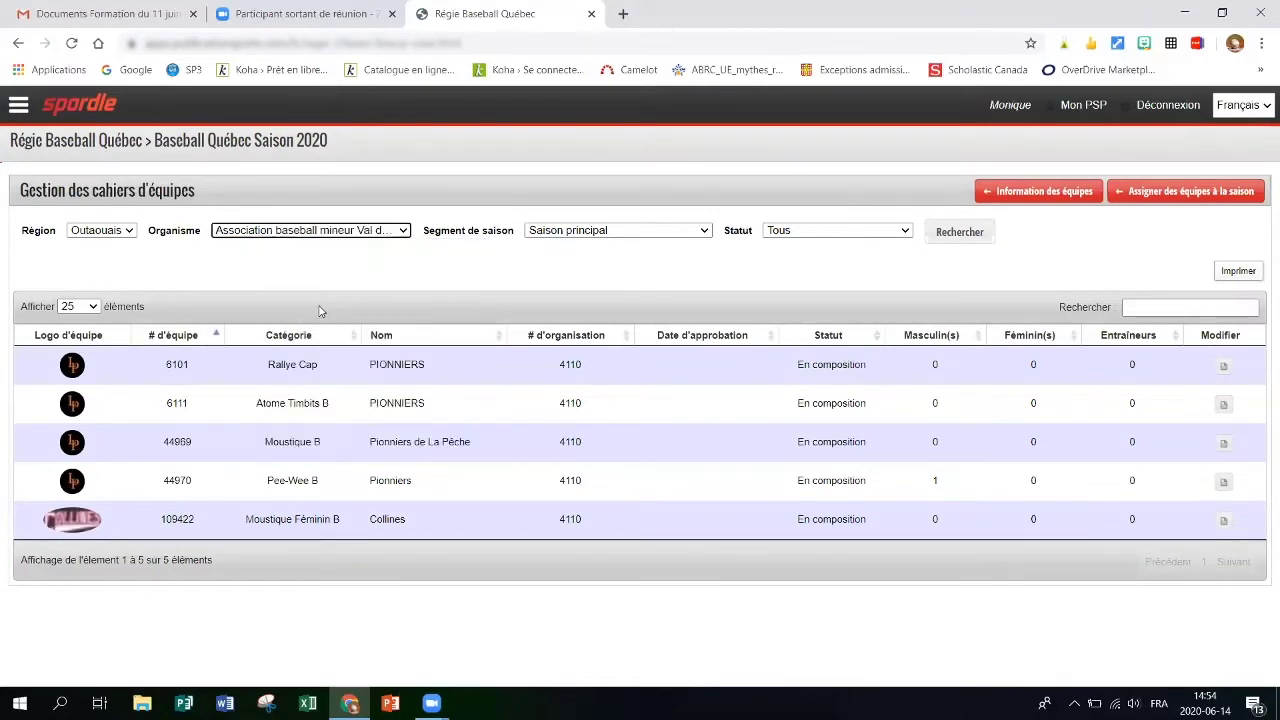
left_click(968, 234)
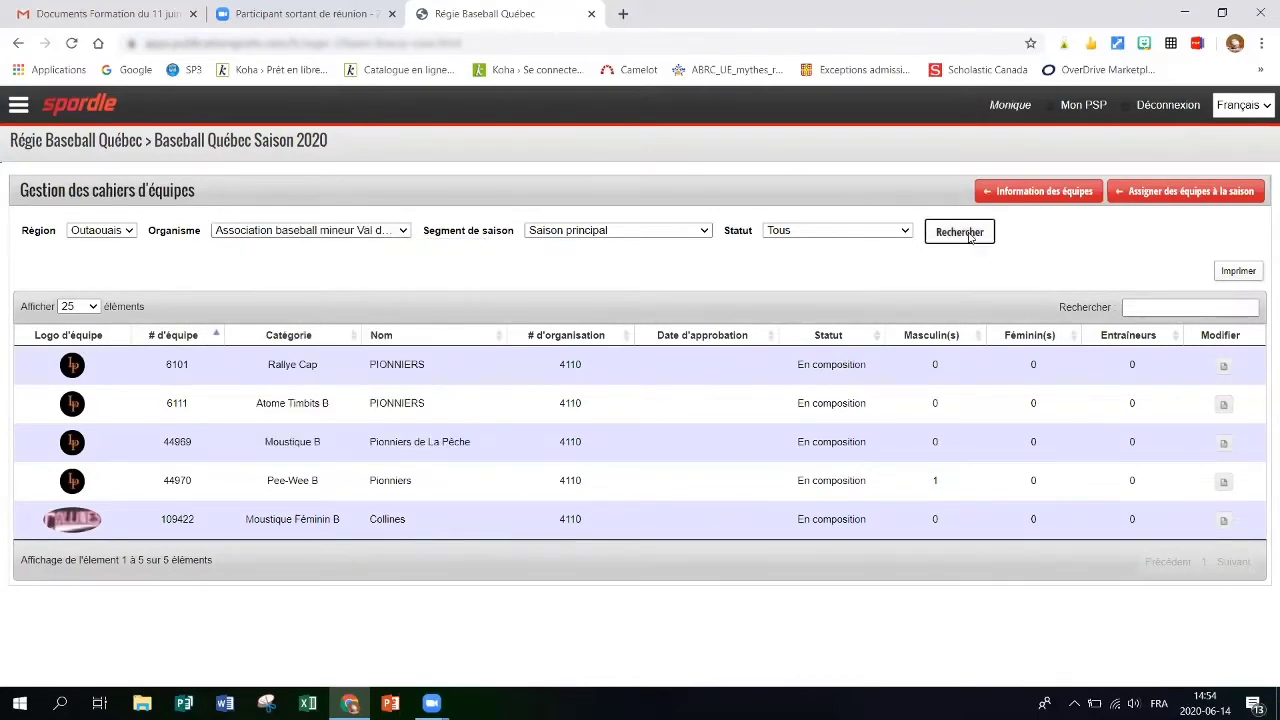
Step: Open the team book of "ValDMonts – Moustique A – Groupe 2" and start adding a member
scroll(560, 445, "down", 3)
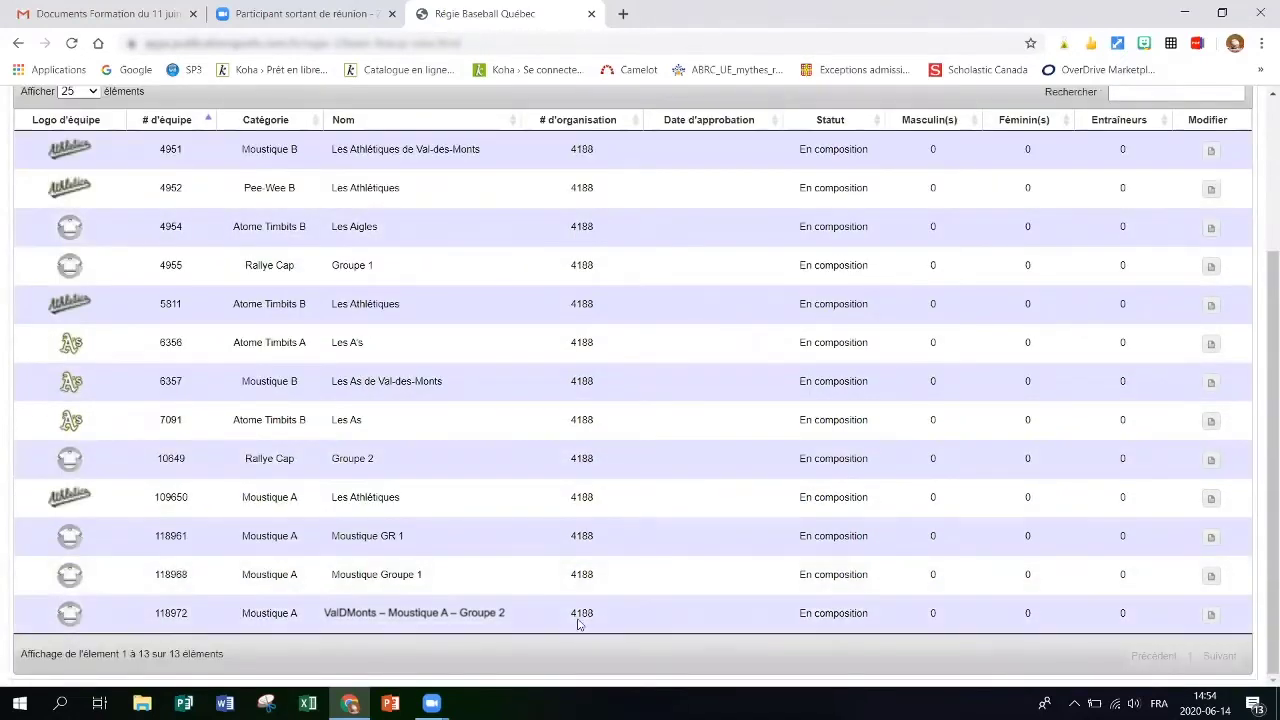
left_click(1211, 615)
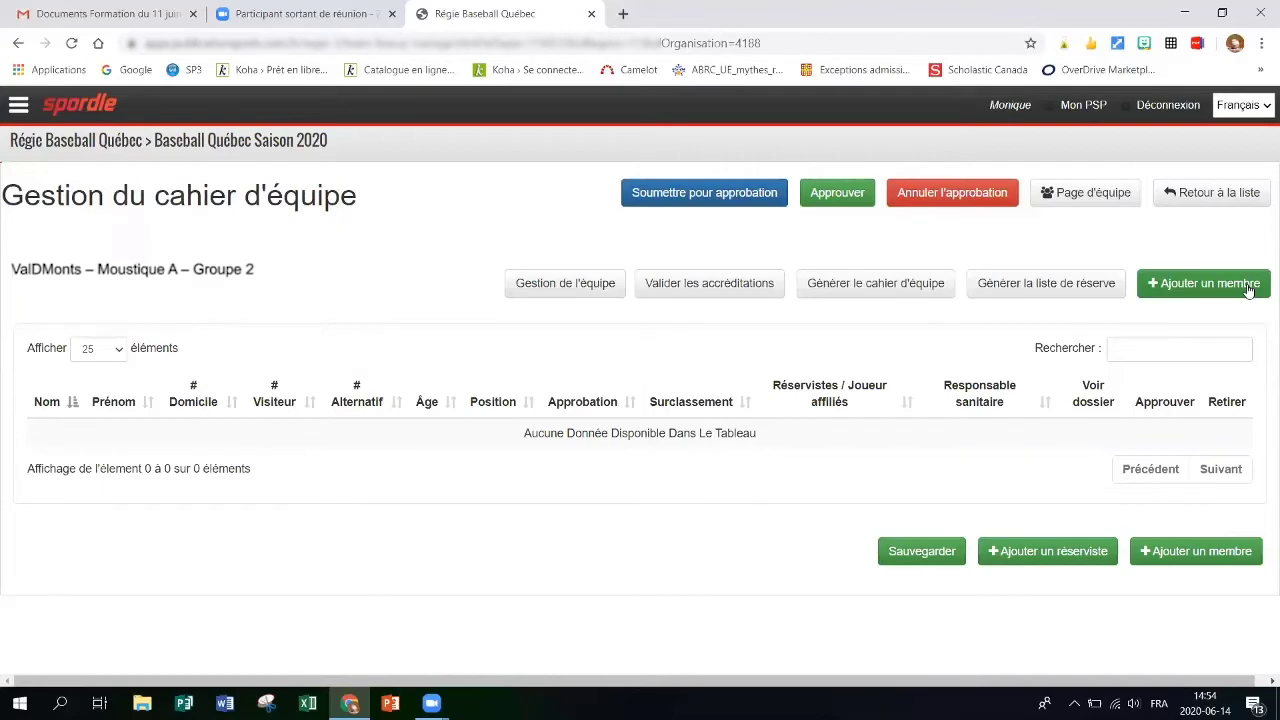
left_click(1248, 289)
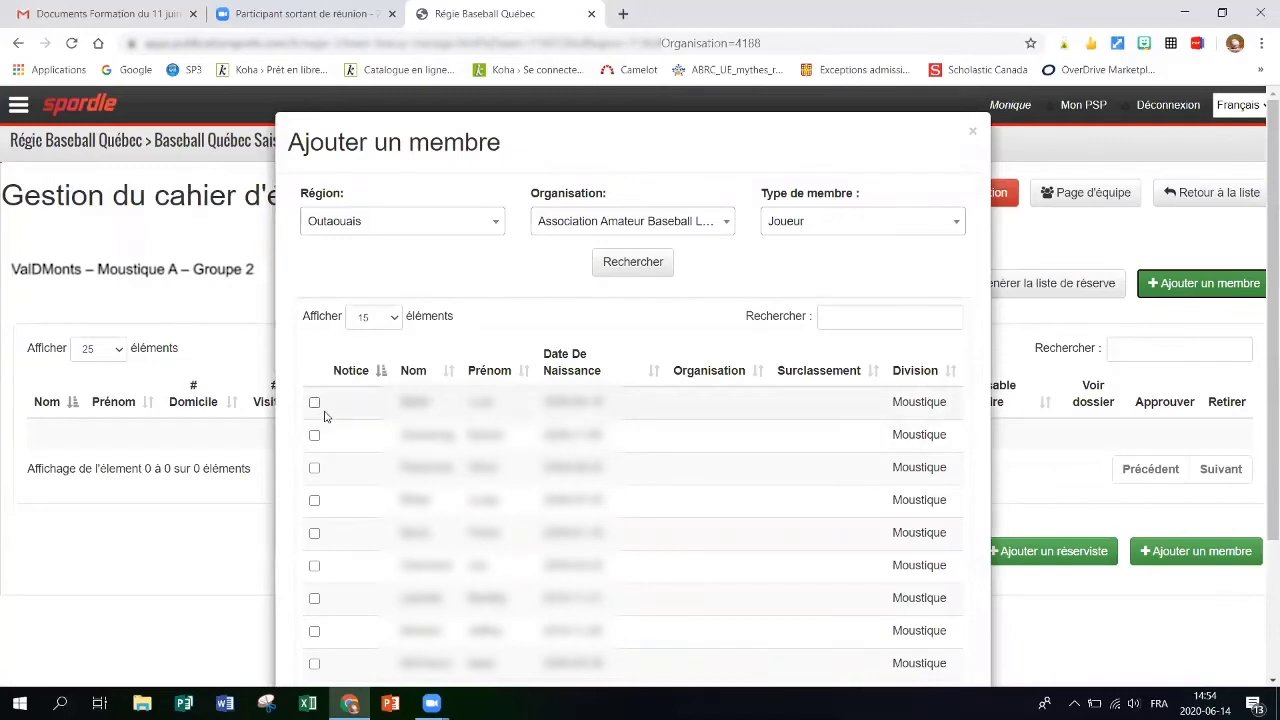
Step: Add the first listed Moustique player to the team book, keeping Joueur as member type, and close the member window
scroll(349, 442, "down", 2)
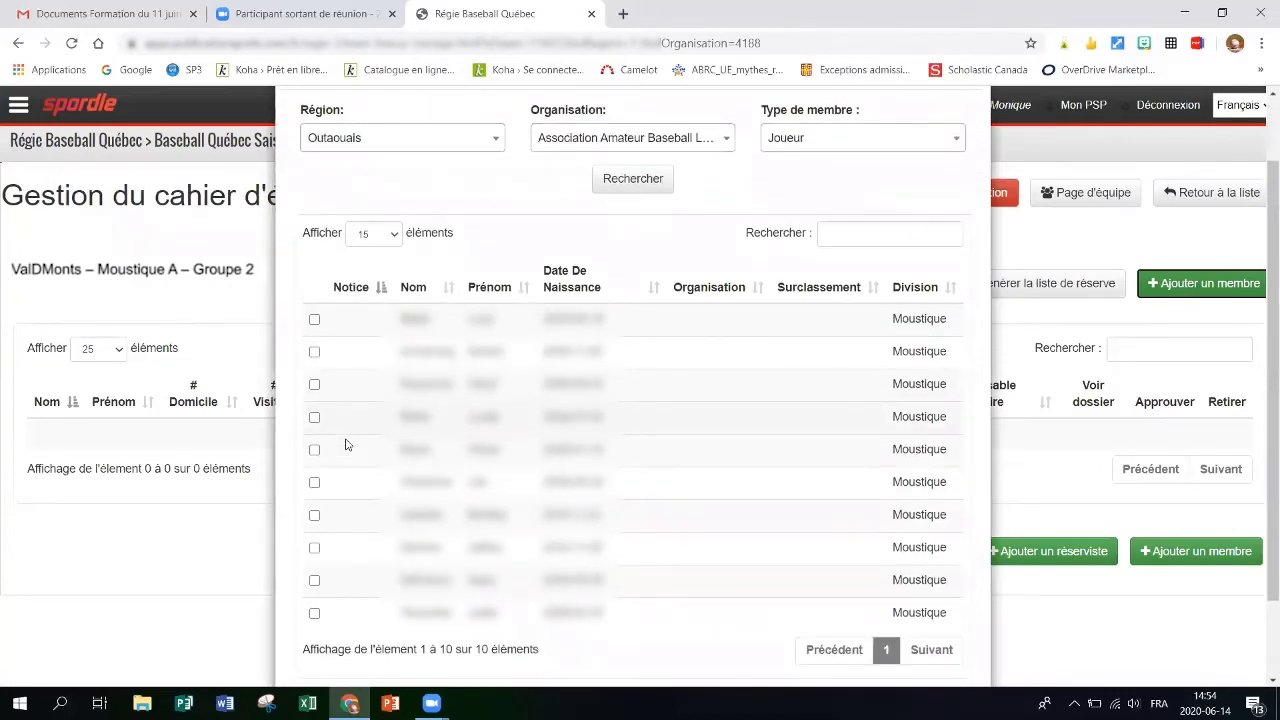
scroll(346, 444, "up", 2)
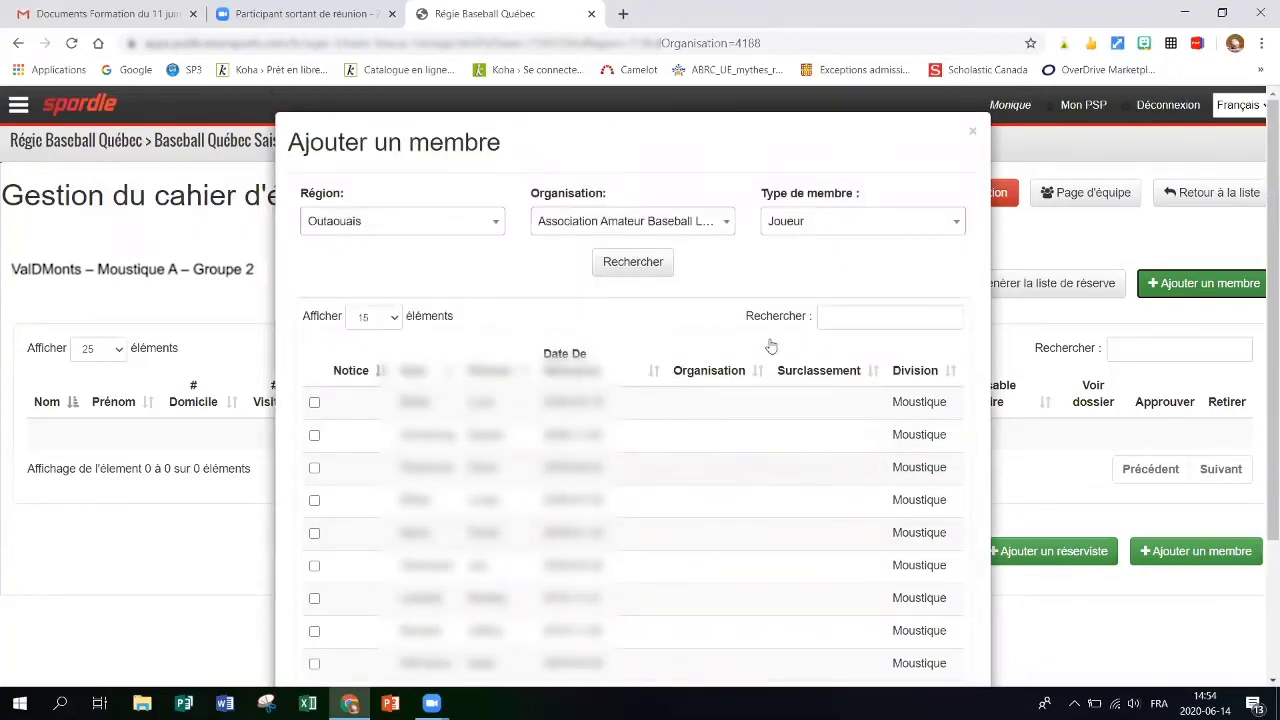
left_click(866, 226)
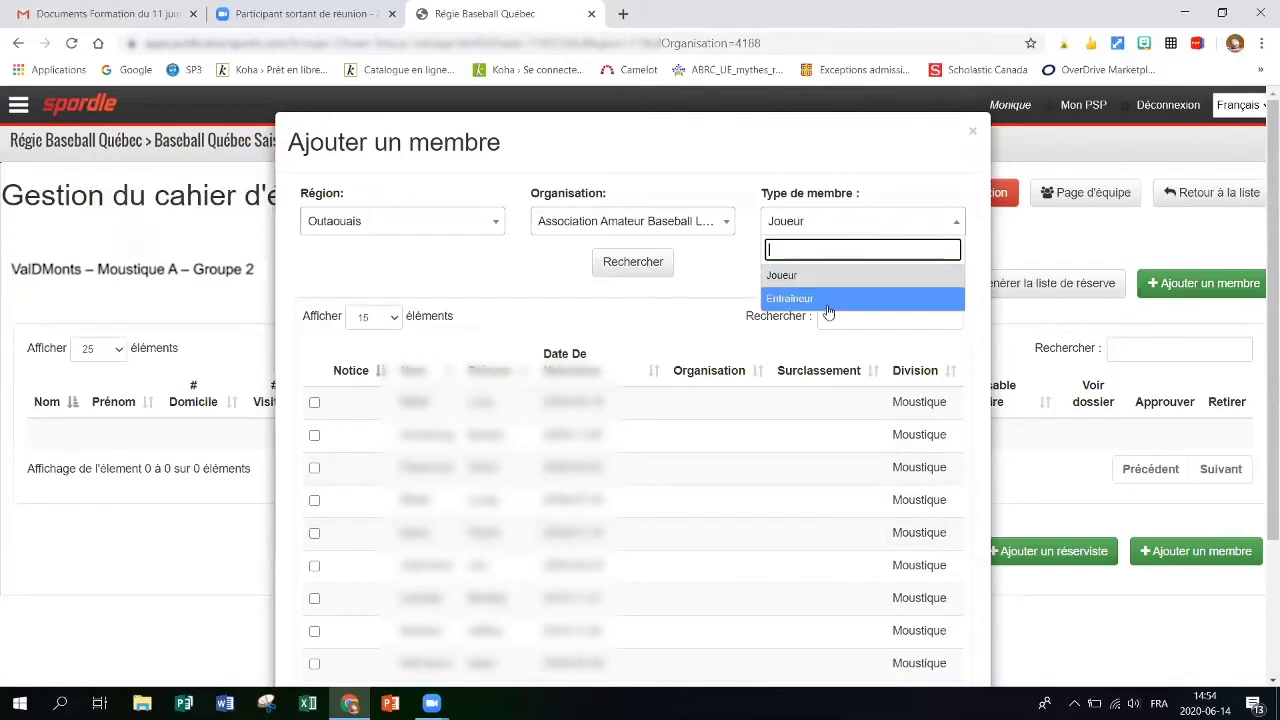
left_click(532, 272)
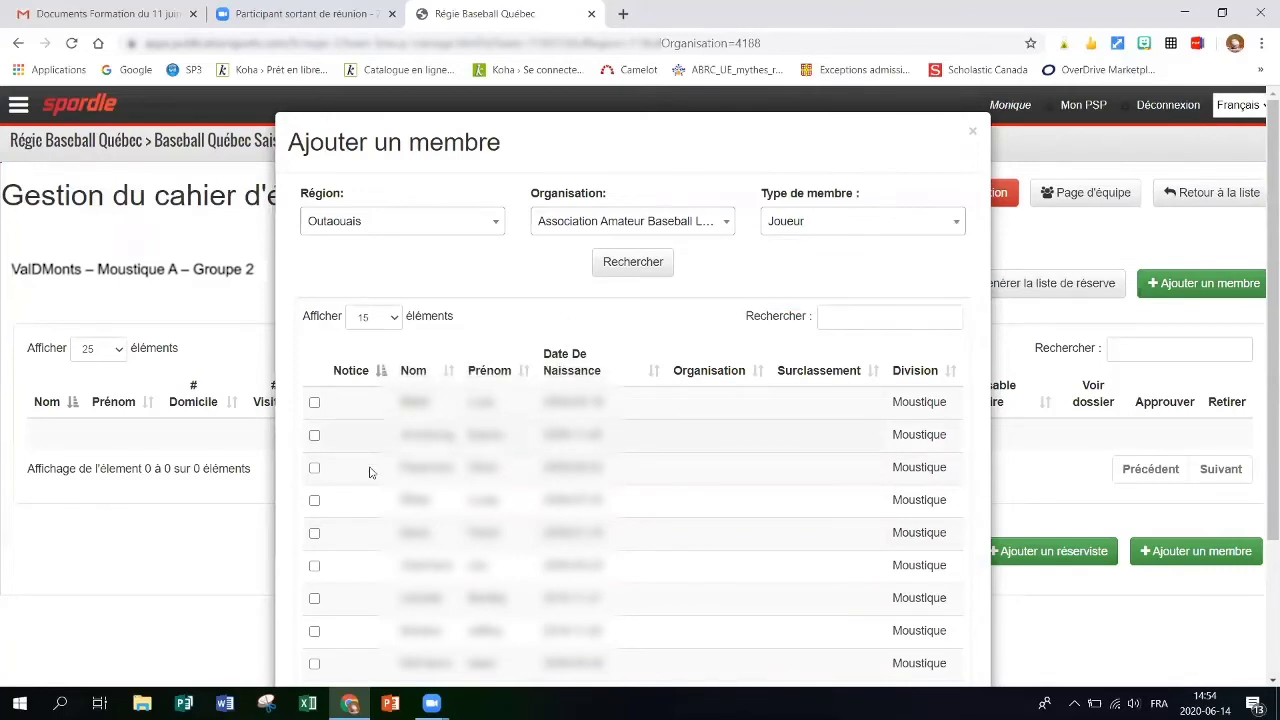
scroll(380, 479, "down", 2)
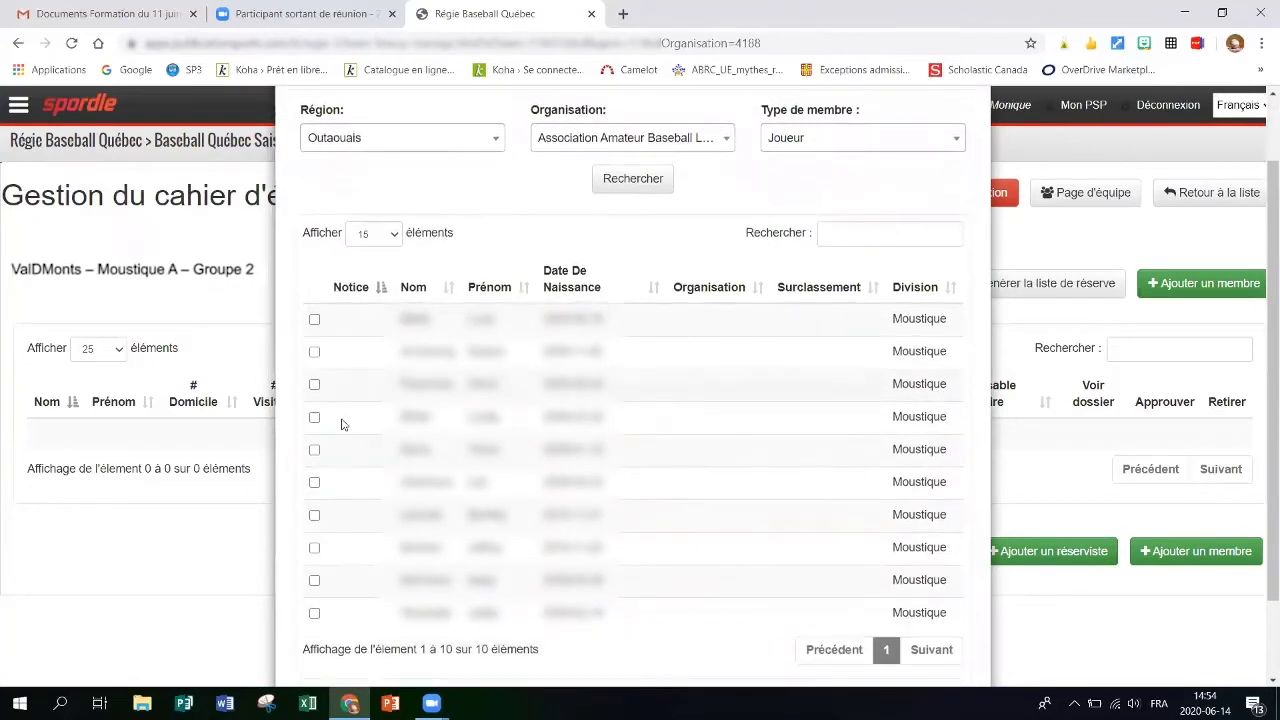
left_click(314, 319)
scroll(352, 413, "up", 2)
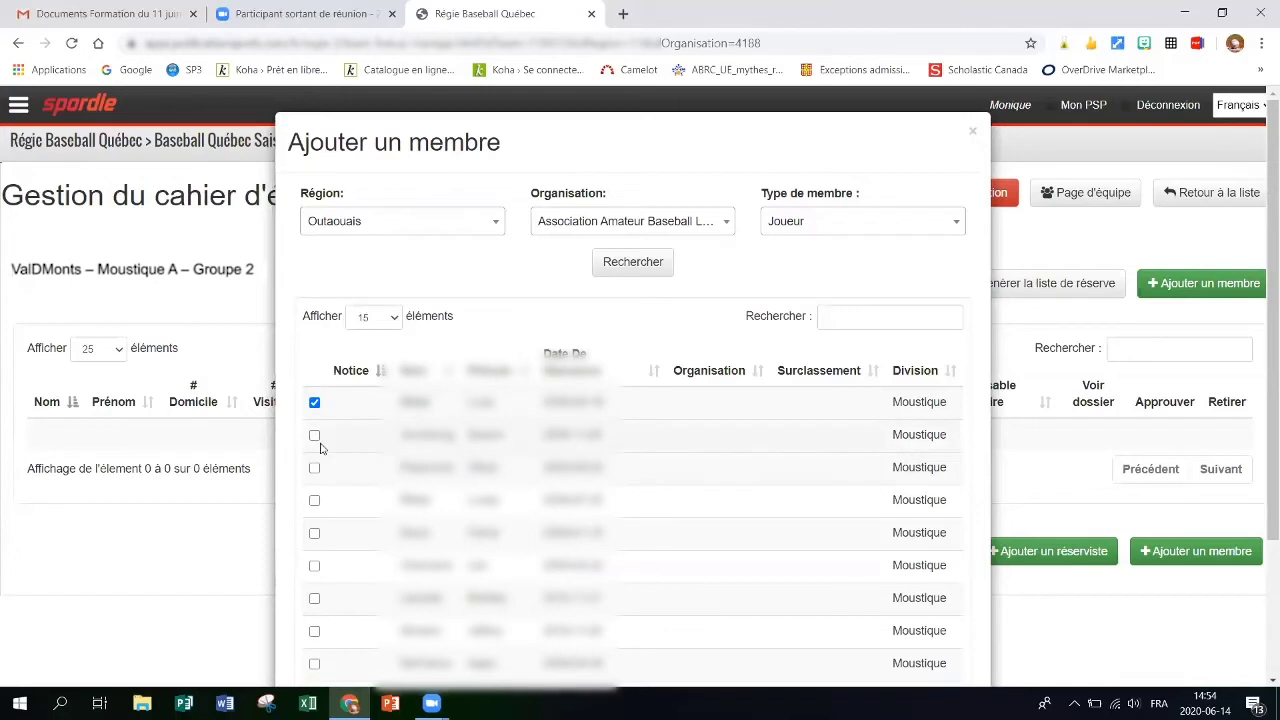
scroll(746, 477, "down", 2)
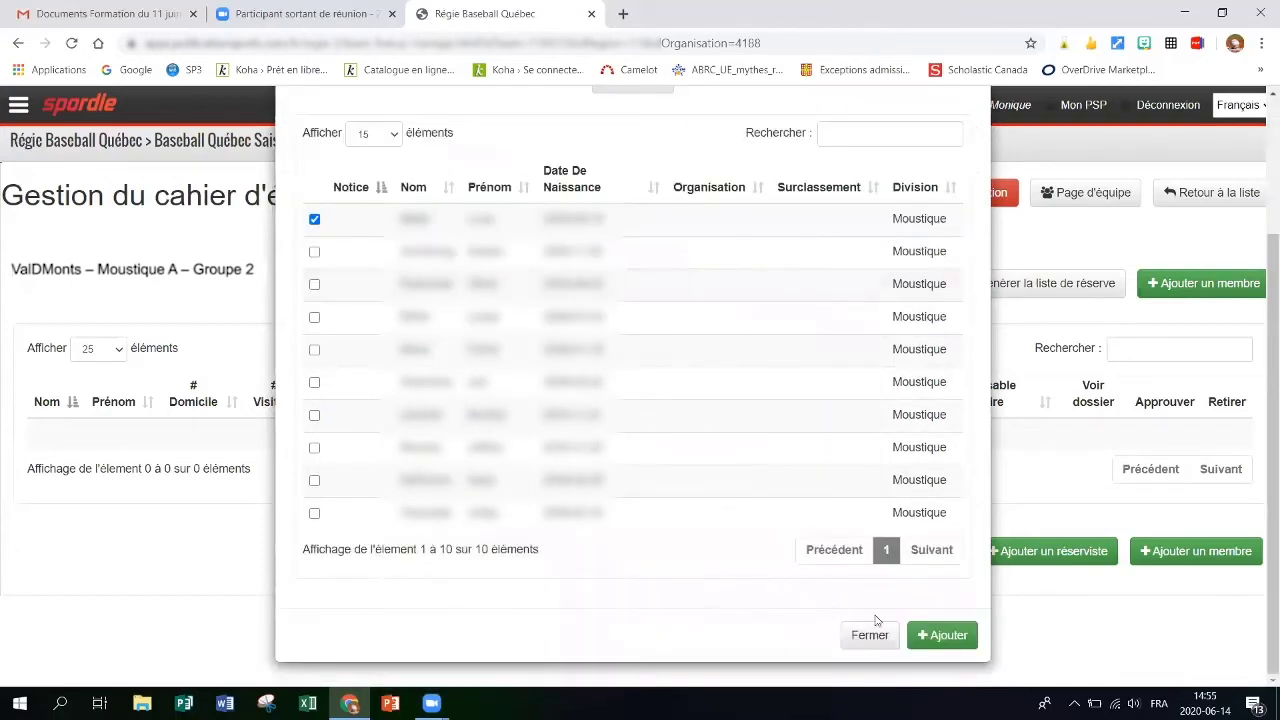
left_click(929, 636)
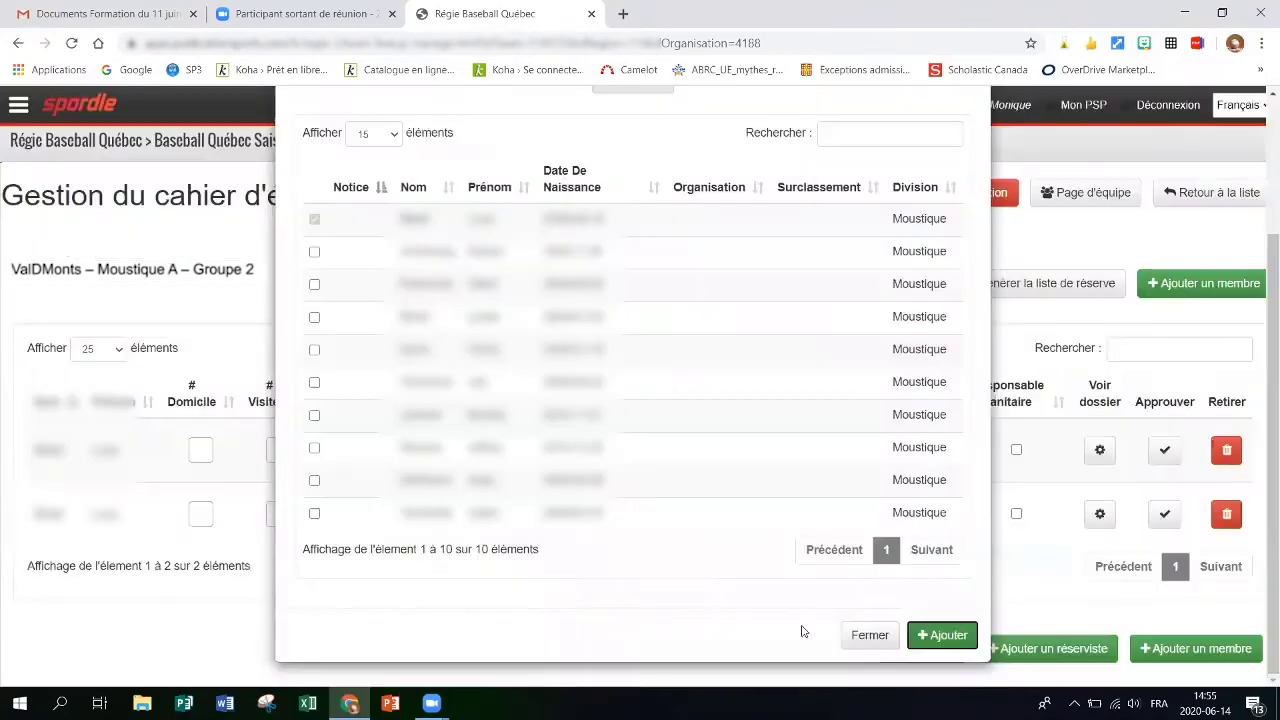
left_click(866, 637)
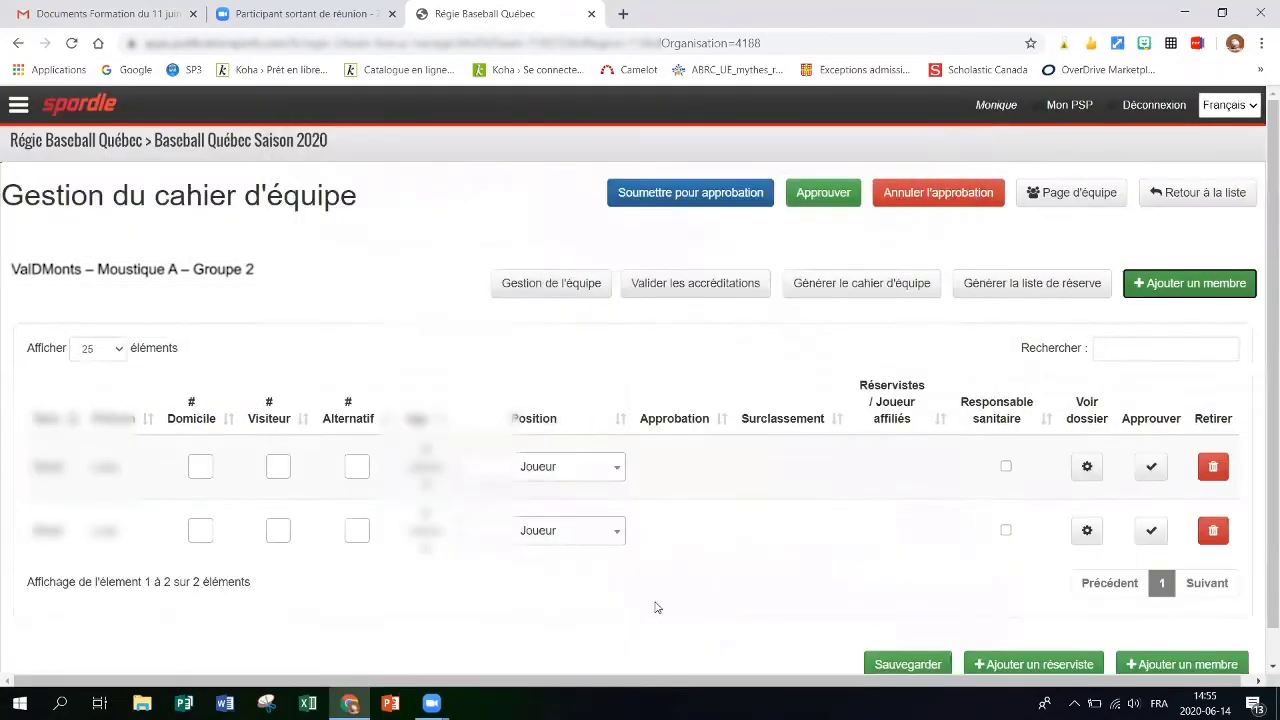
Step: Remove the second player entry from the team's lineup and confirm the removal
scroll(657, 607, "down", 1)
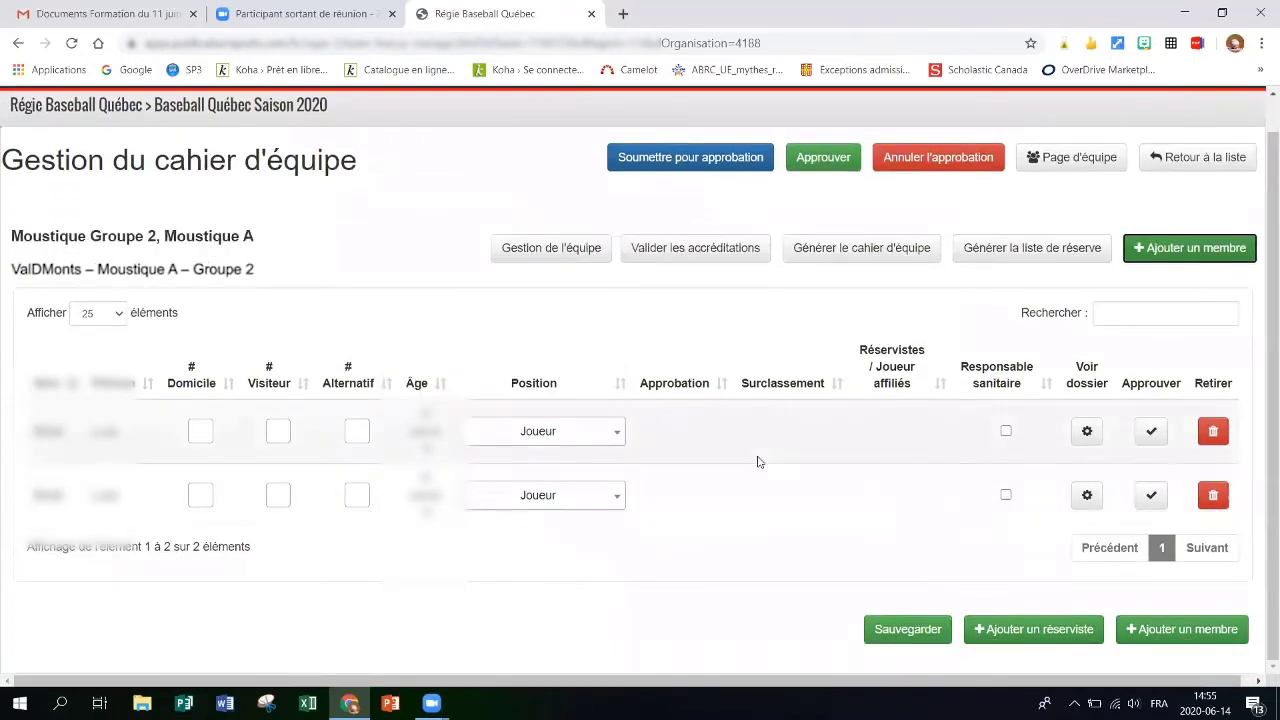
left_click(1213, 495)
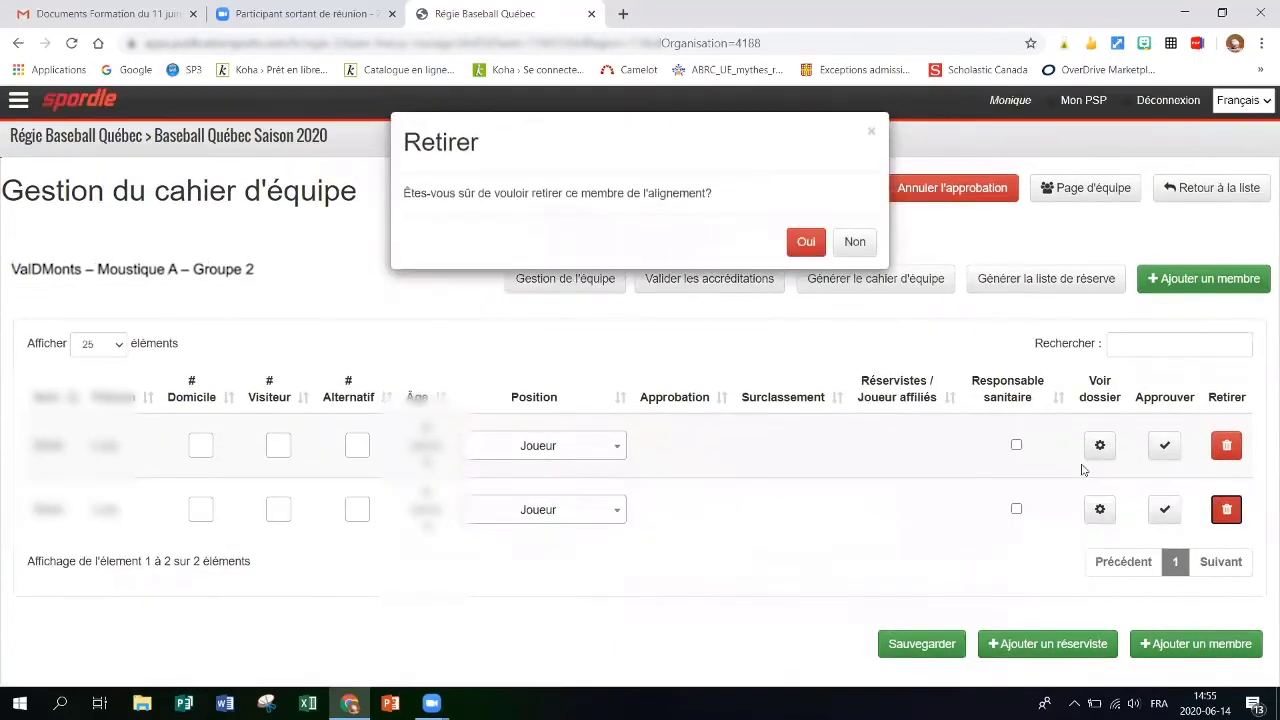
left_click(805, 241)
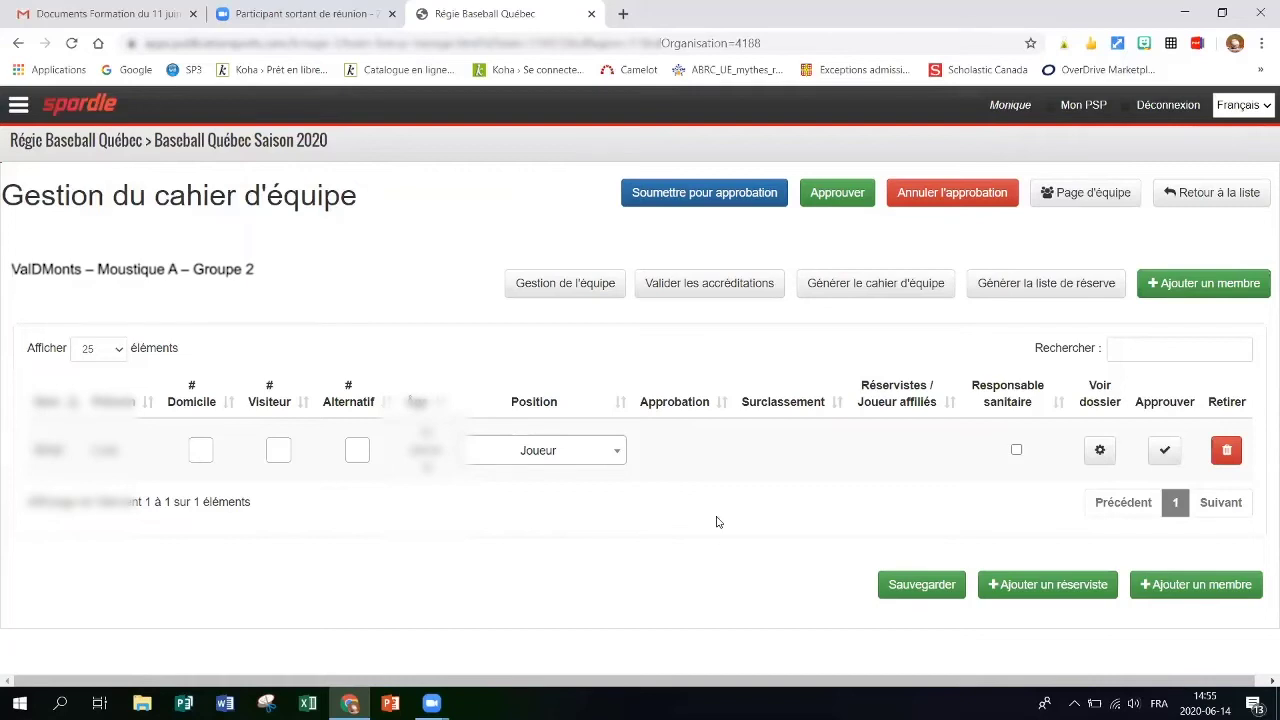
Step: Start adding a user to the team page and verify the existing PSP account with the person's e-mail address
left_click(1088, 194)
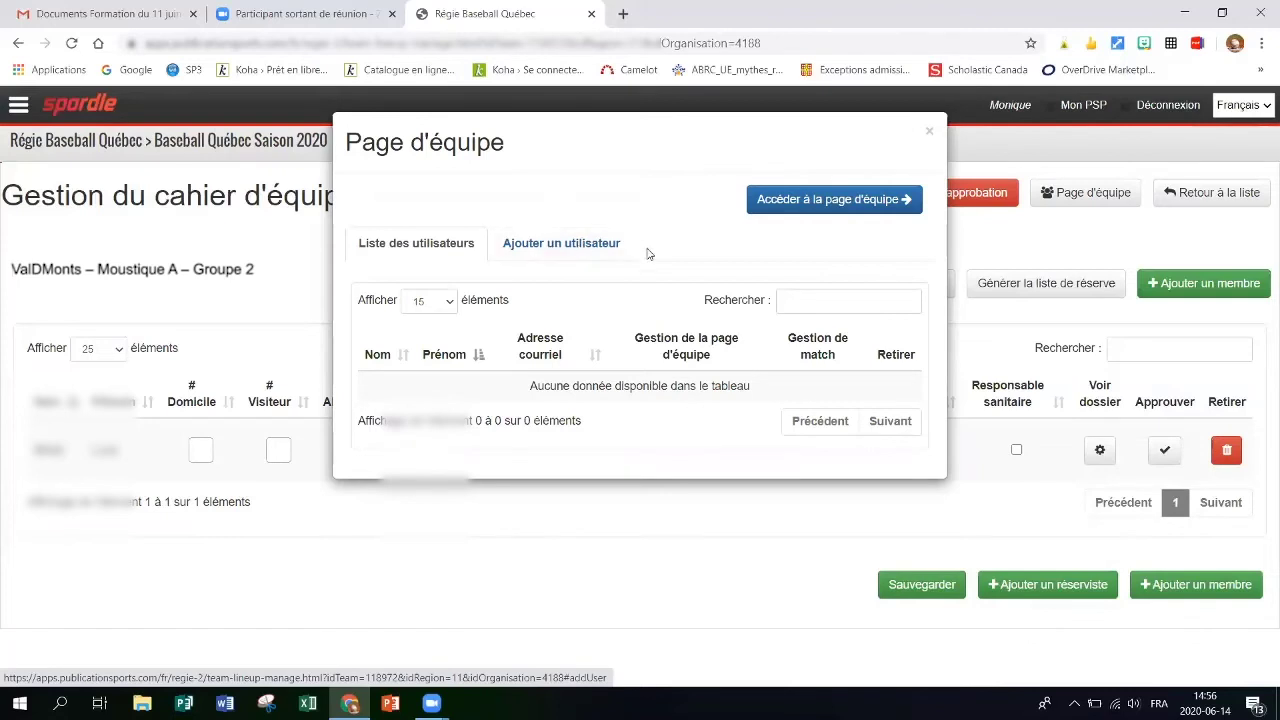
left_click(585, 250)
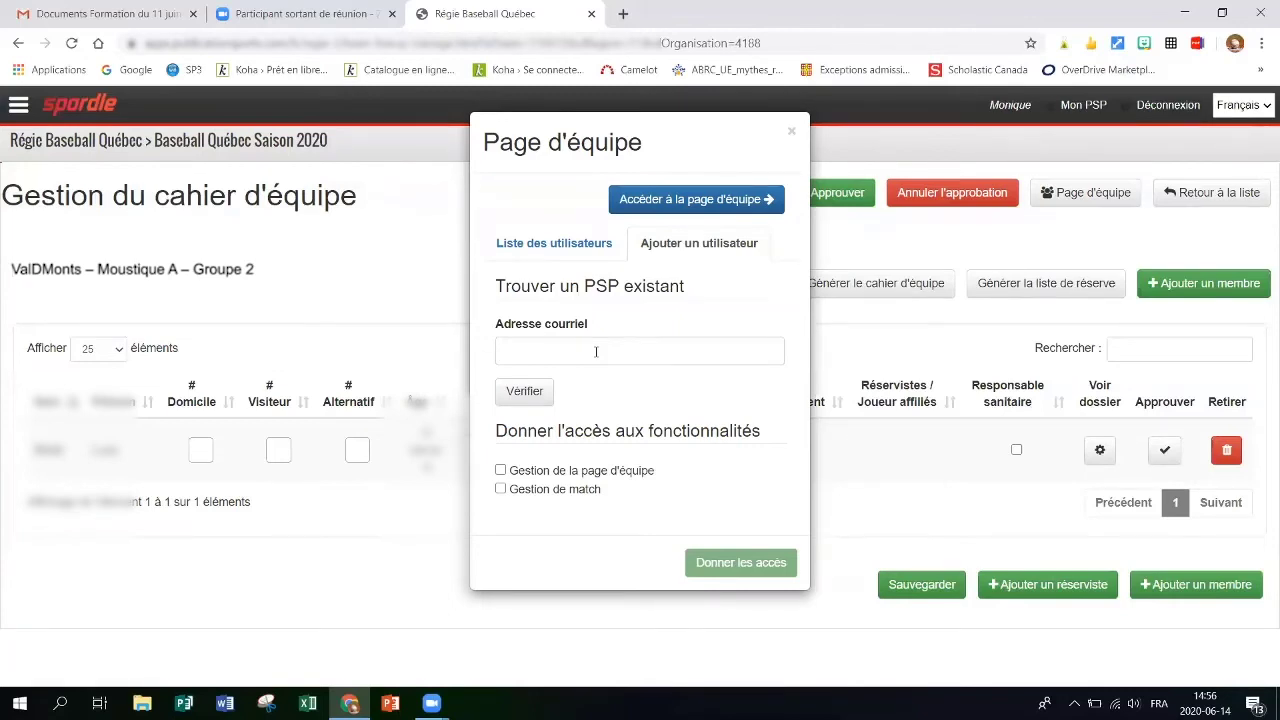
left_click(596, 352)
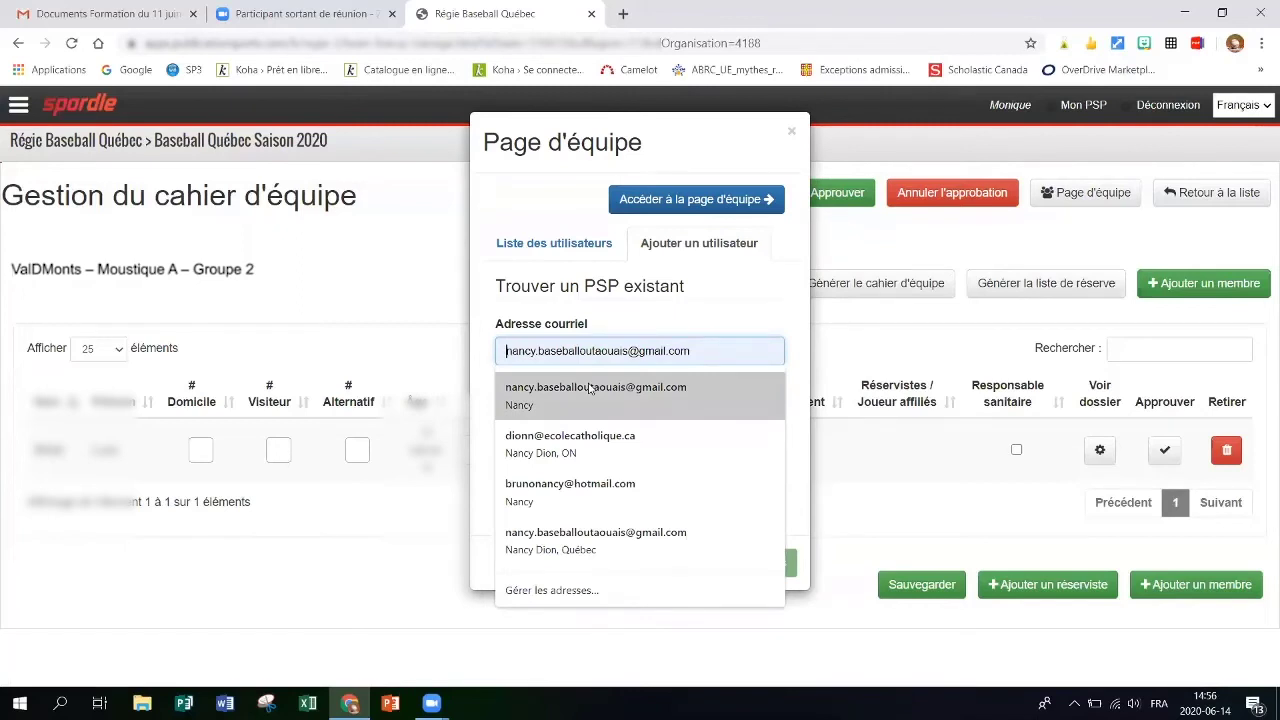
left_click(589, 390)
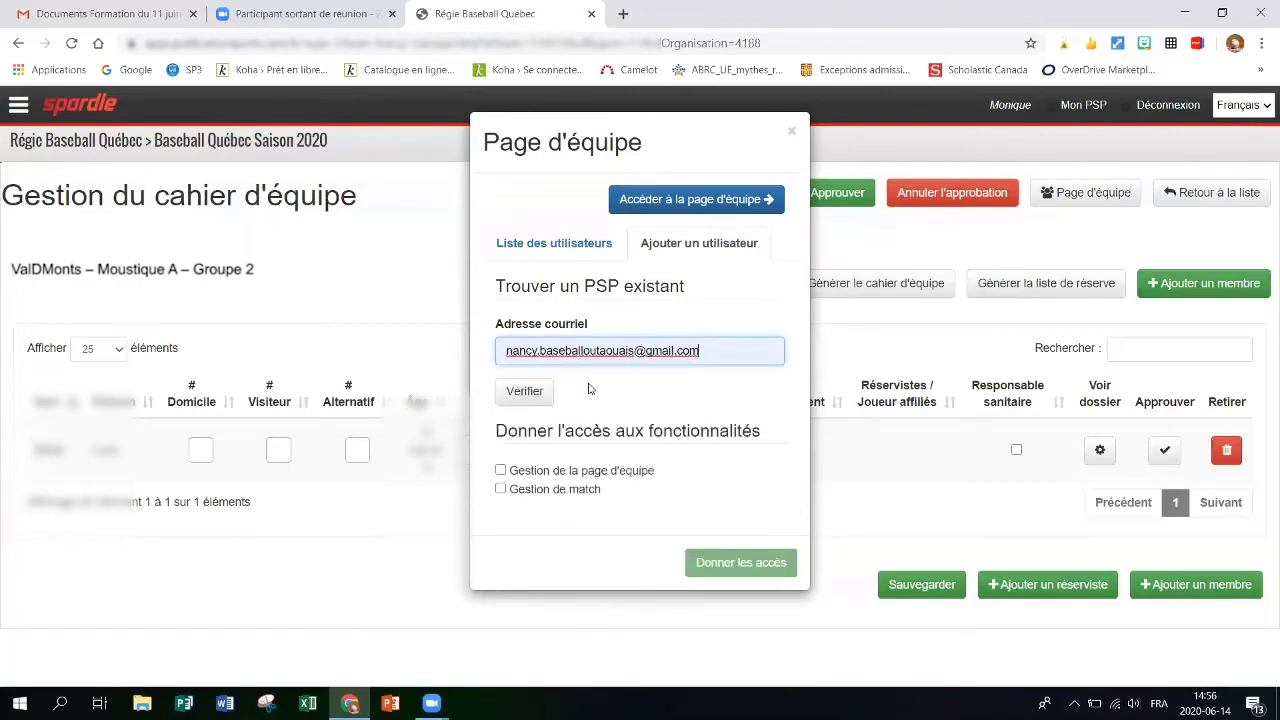
left_click(531, 398)
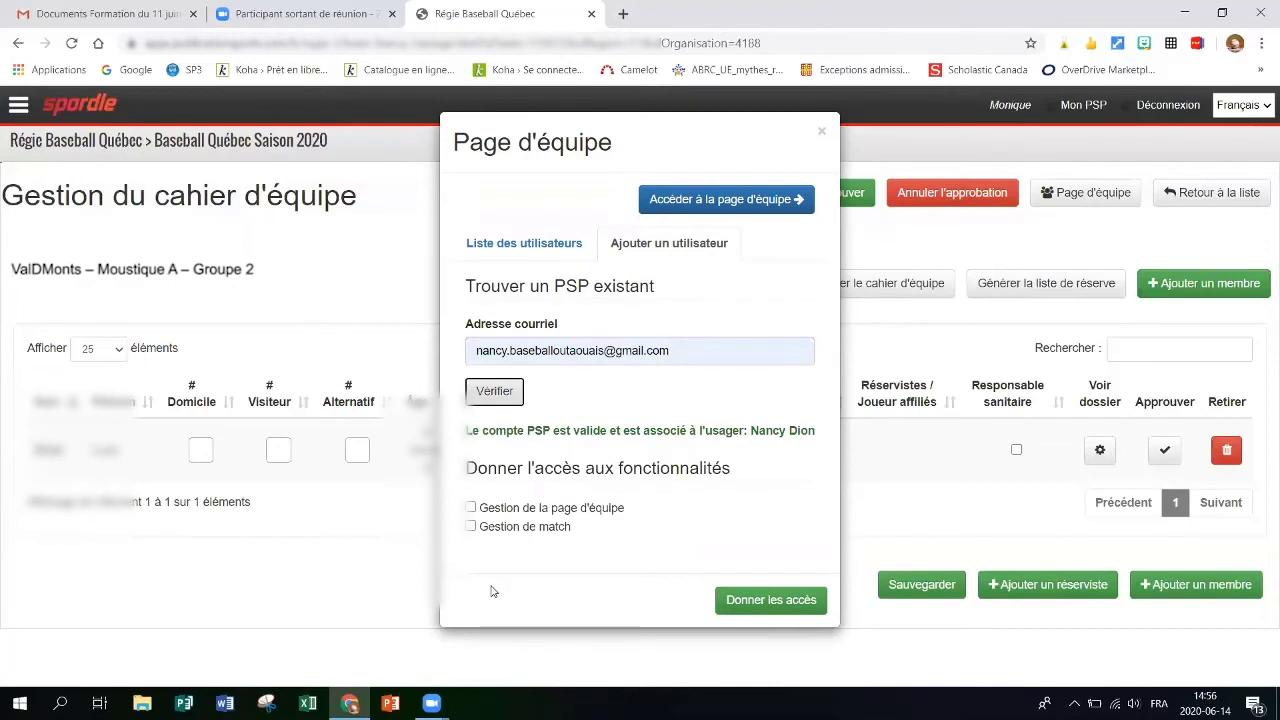
Step: Give the verified user access to "Gestion de la page d'équipe"
left_click(471, 508)
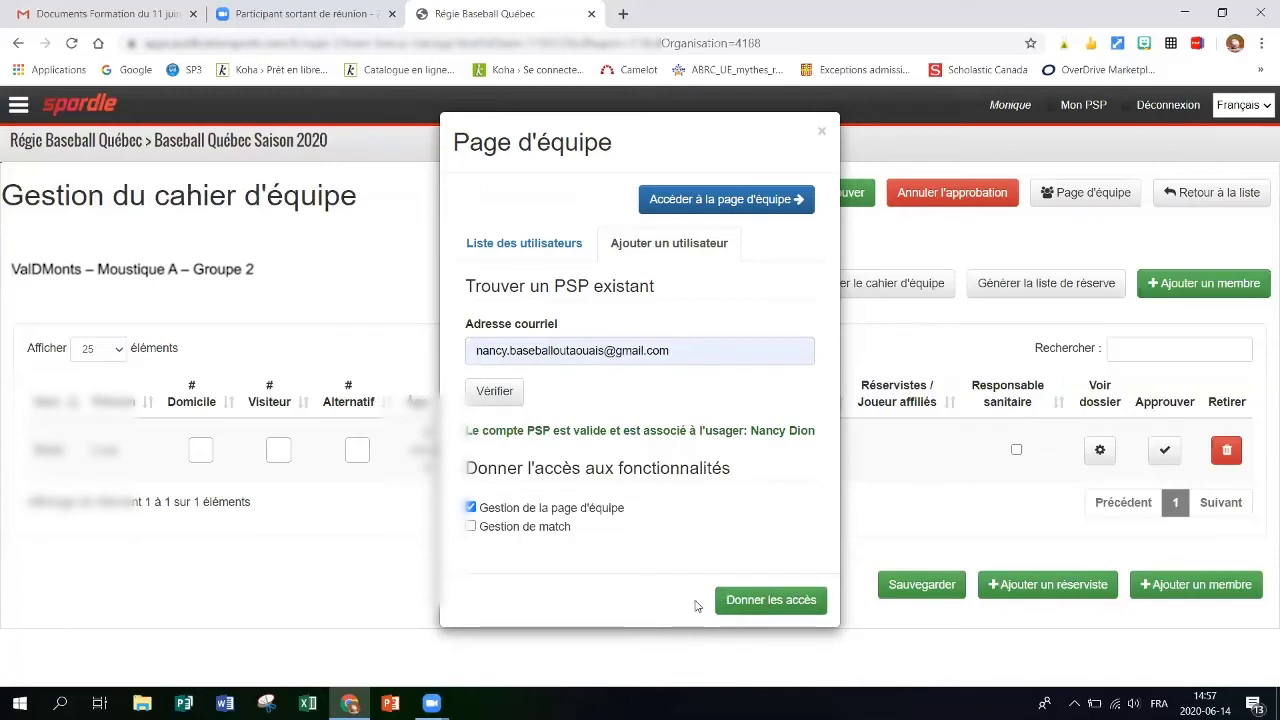
left_click(749, 600)
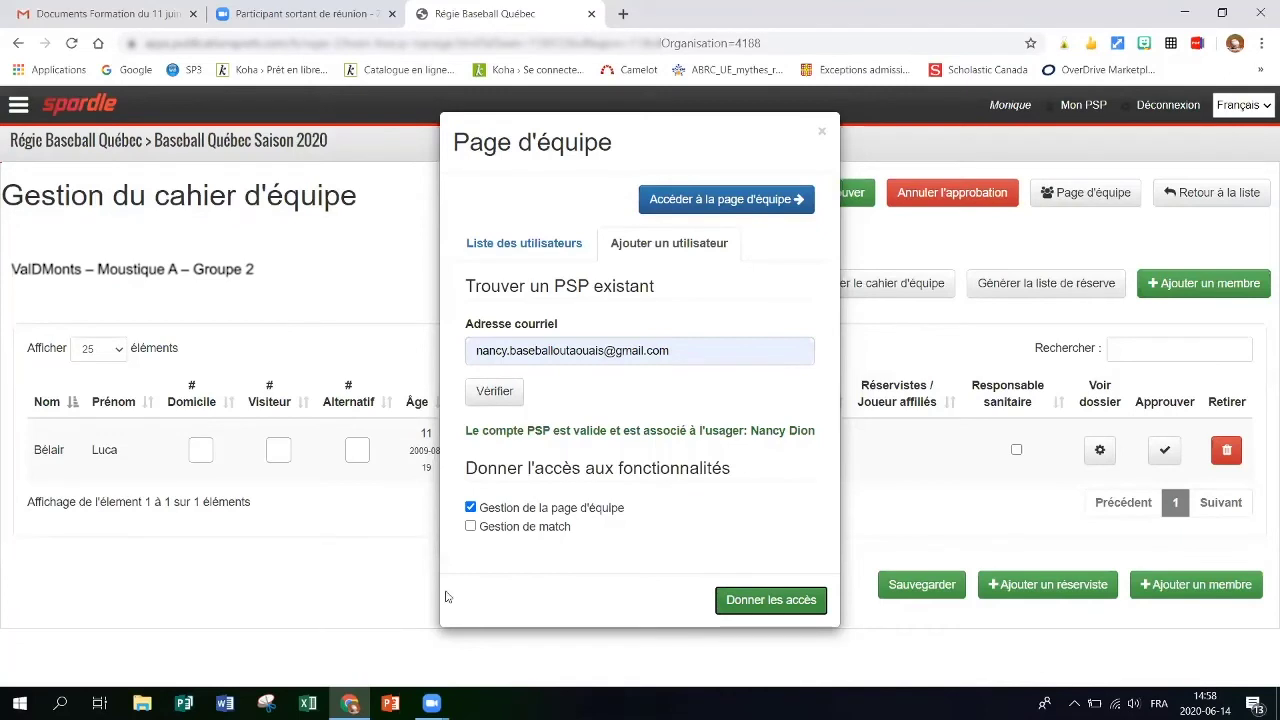
left_click(766, 601)
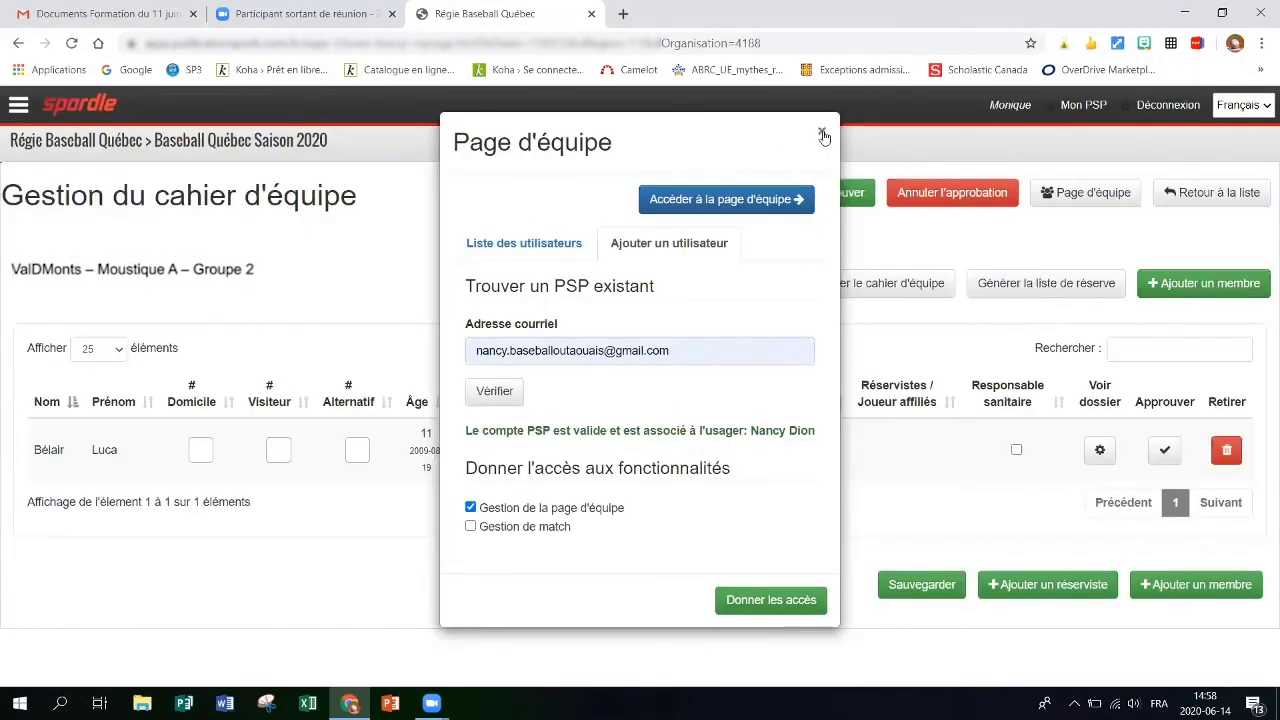
Step: Open the team page and view its lineup of players and personnel
left_click(782, 208)
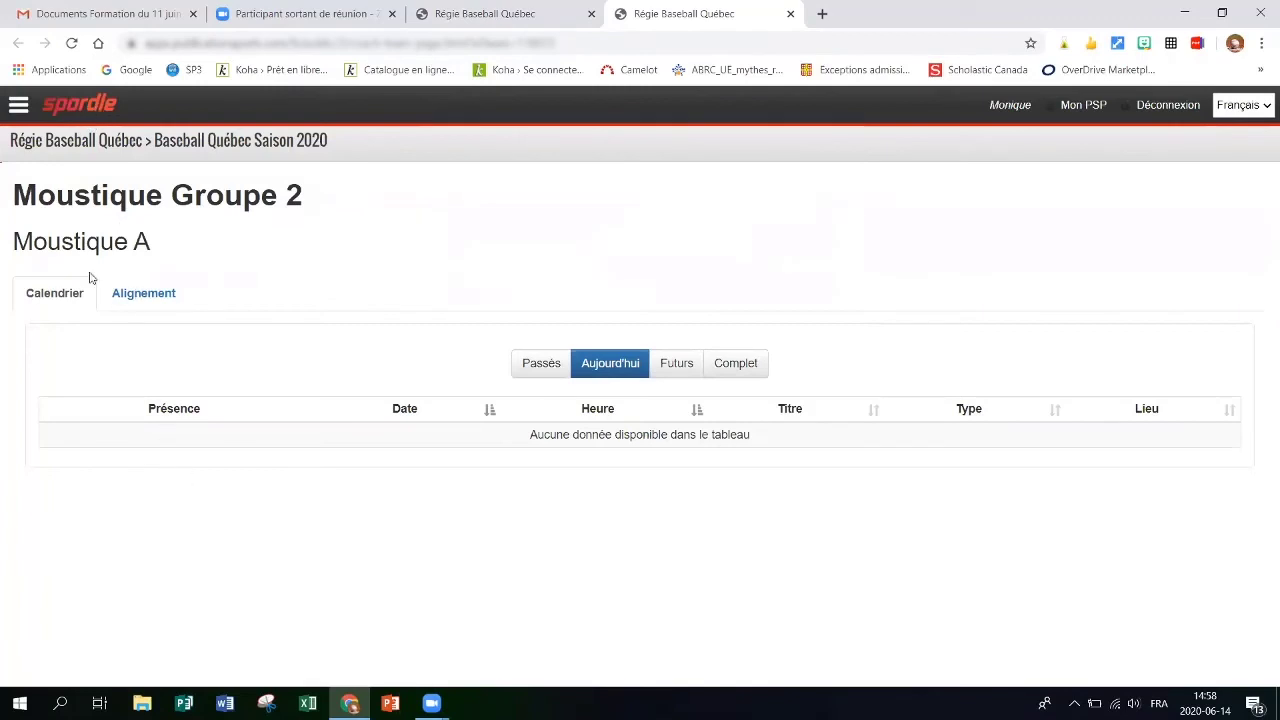
left_click(131, 298)
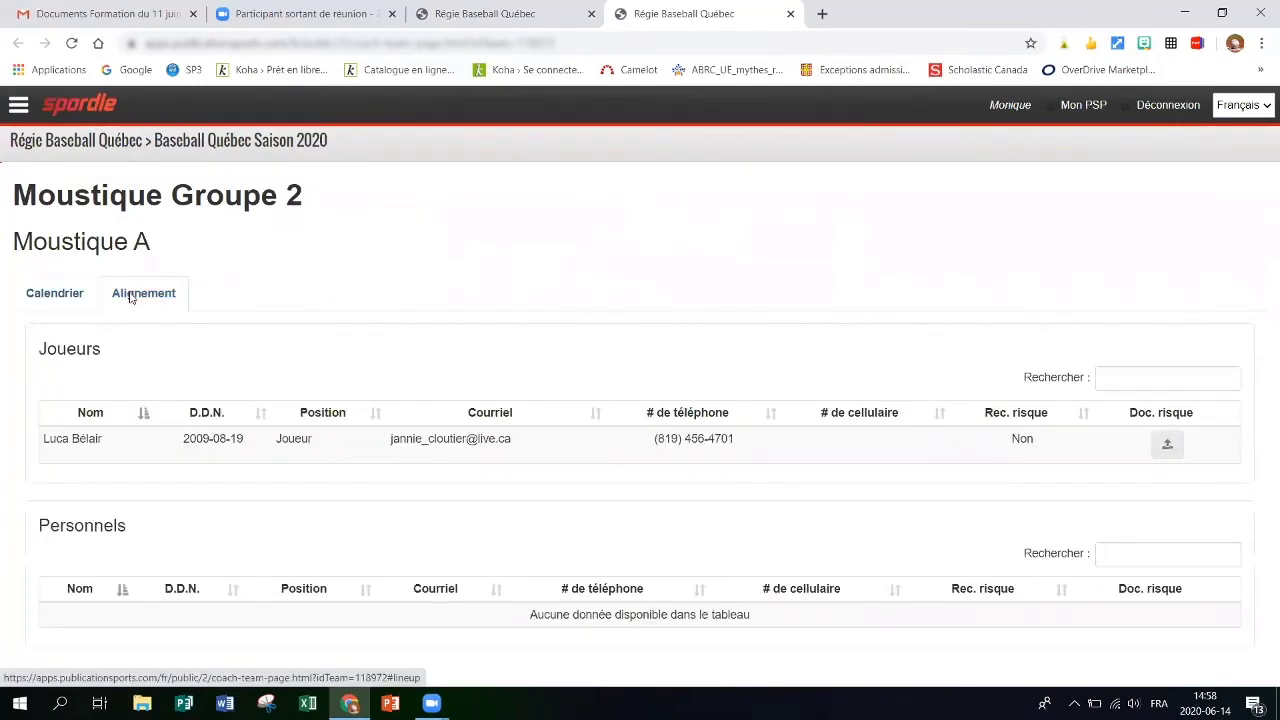
Step: Return to the dashboard's team section and change the season segment to Pré-saison
left_click(105, 110)
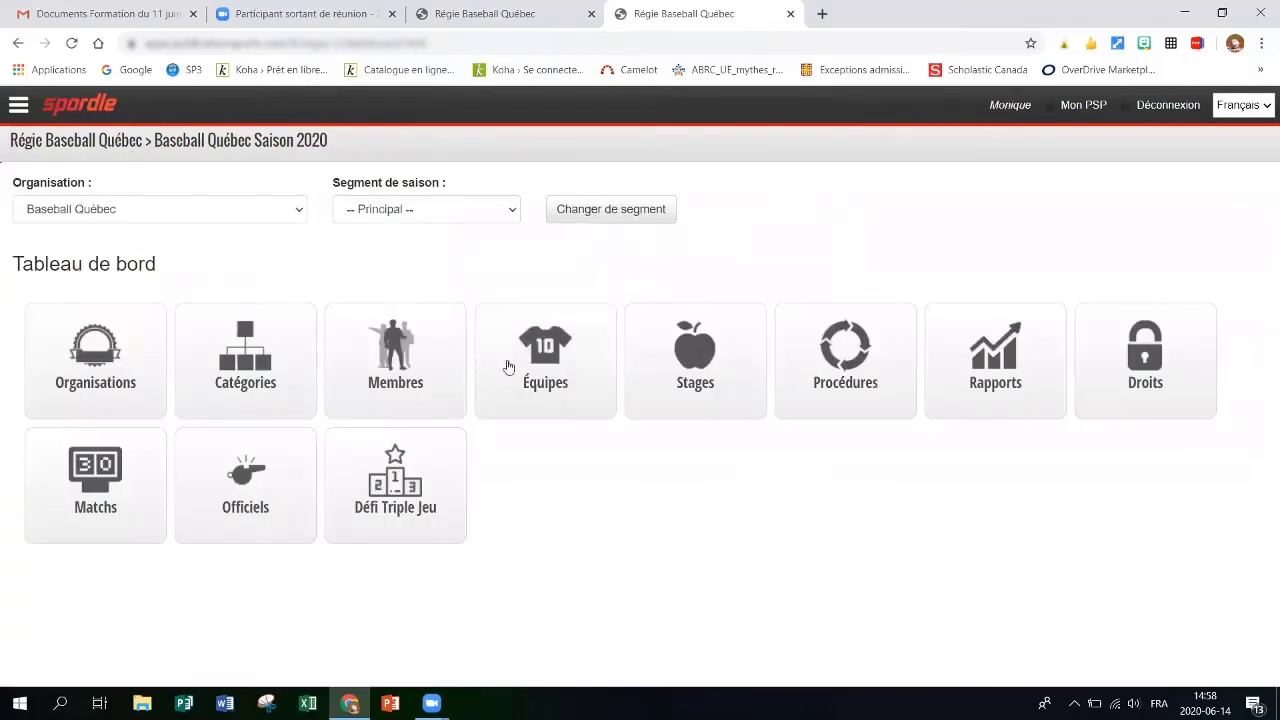
left_click(526, 365)
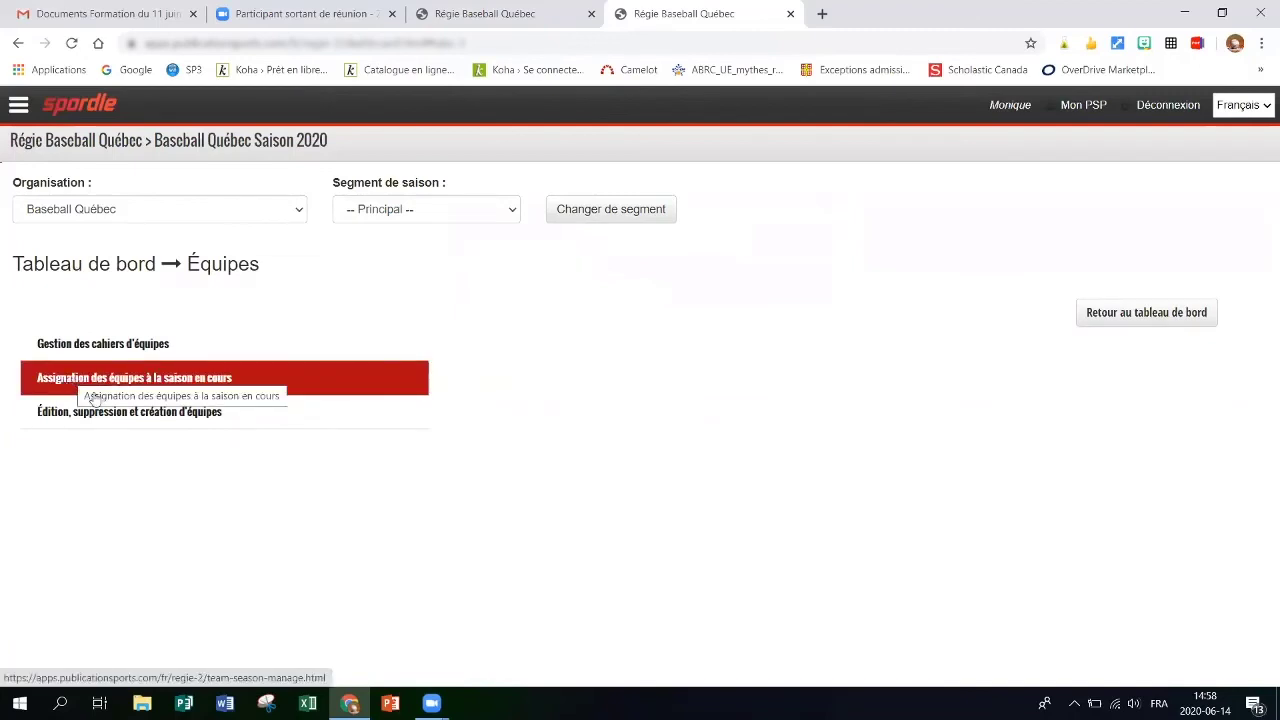
left_click(431, 213)
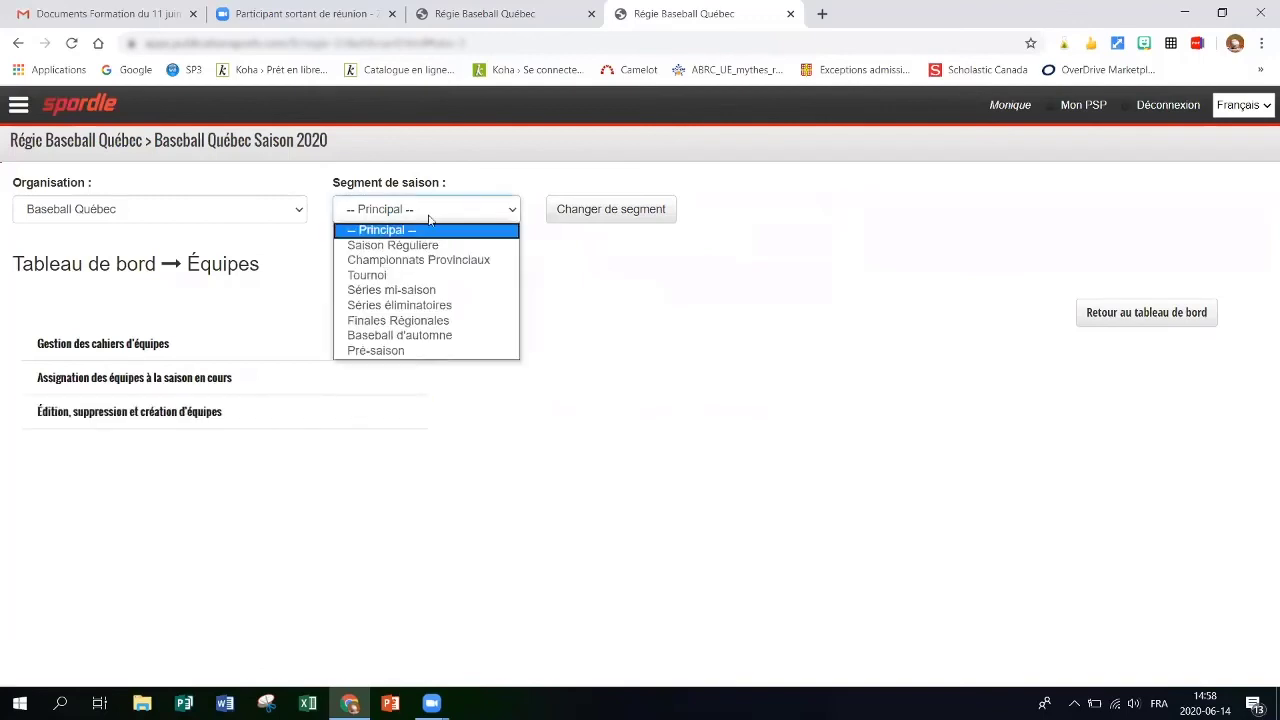
left_click(422, 352)
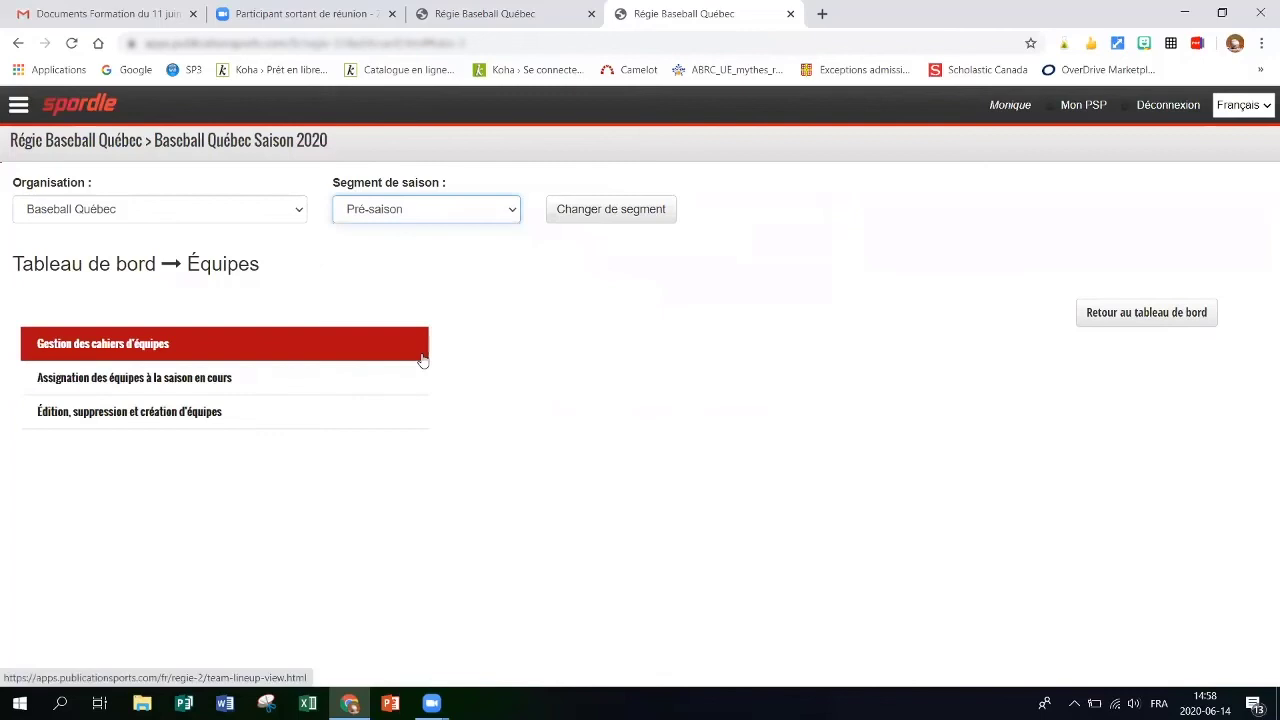
left_click(626, 209)
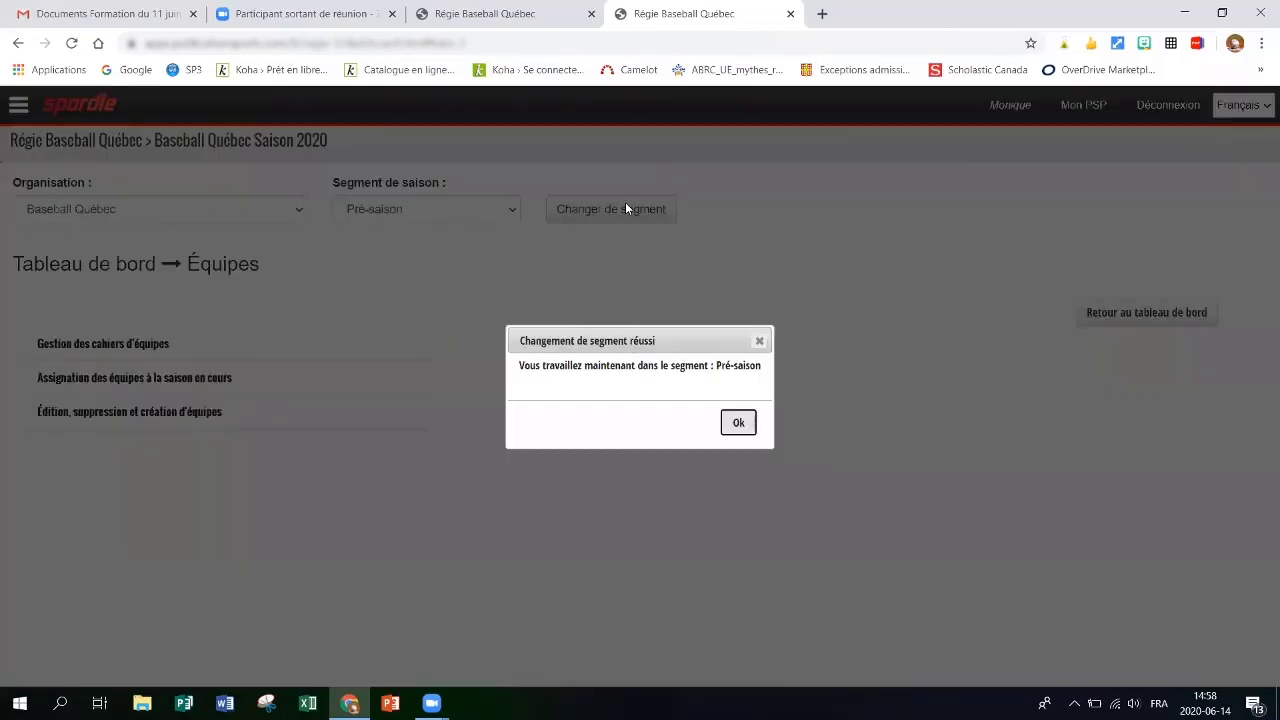
left_click(738, 423)
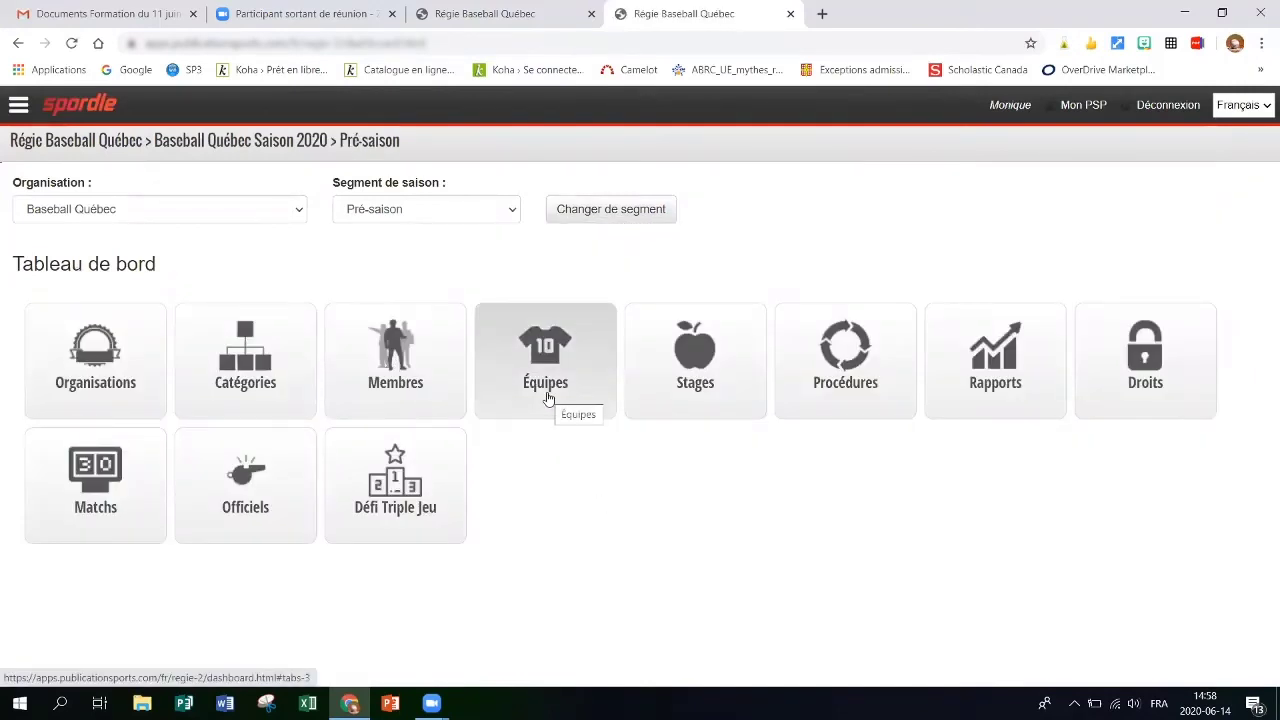
Step: Open the assignment of teams for the Pré-saison segment and list the teams of Association baseball mineur Val des Monts
left_click(548, 396)
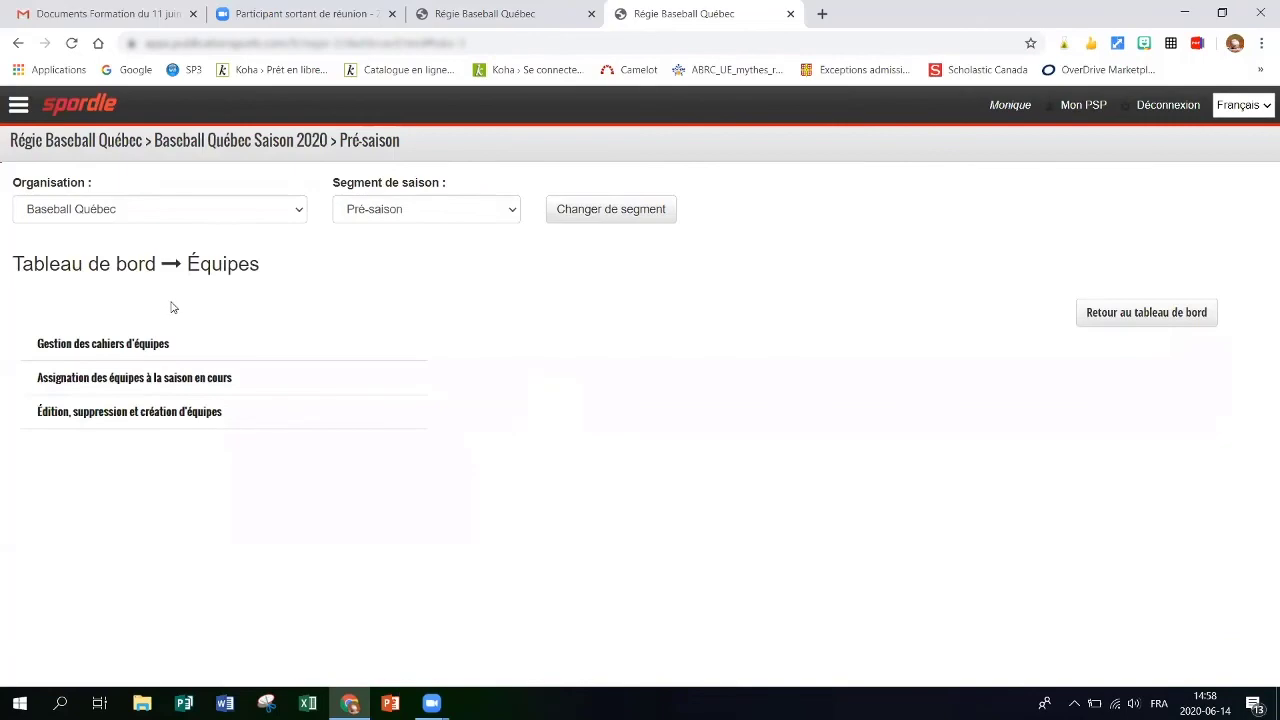
left_click(143, 384)
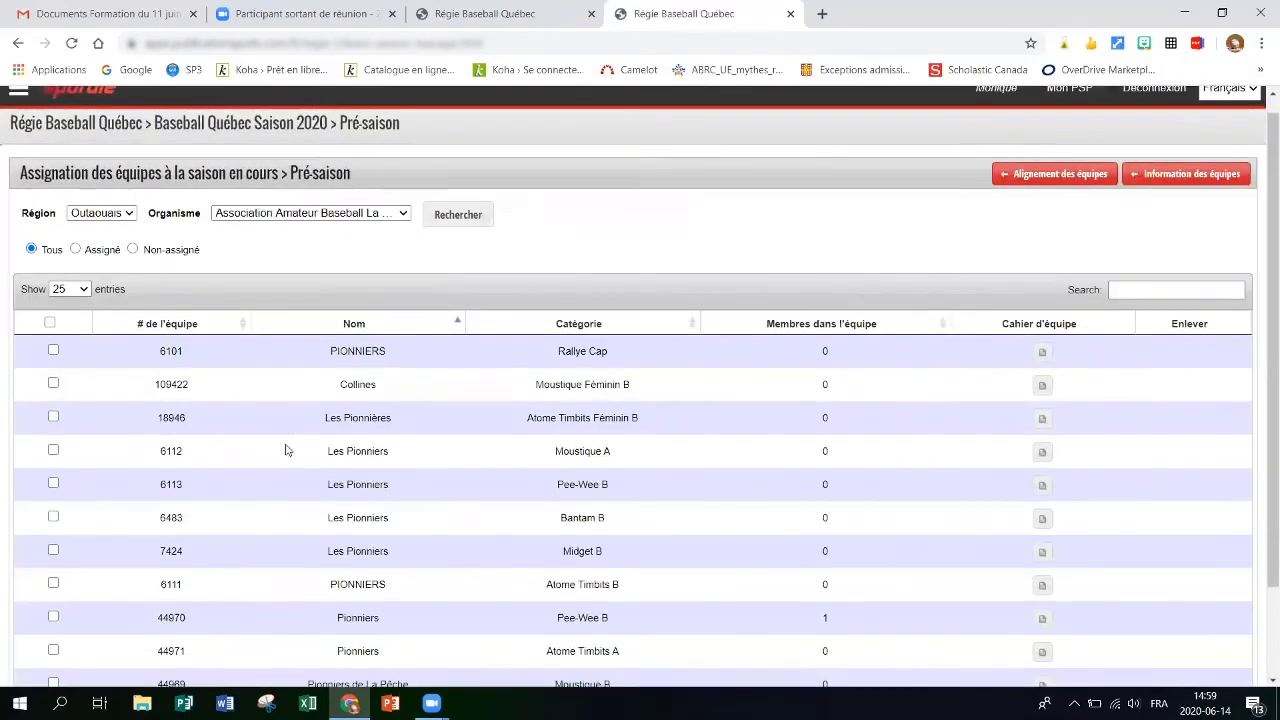
scroll(286, 445, "down", 3)
left_click(318, 108)
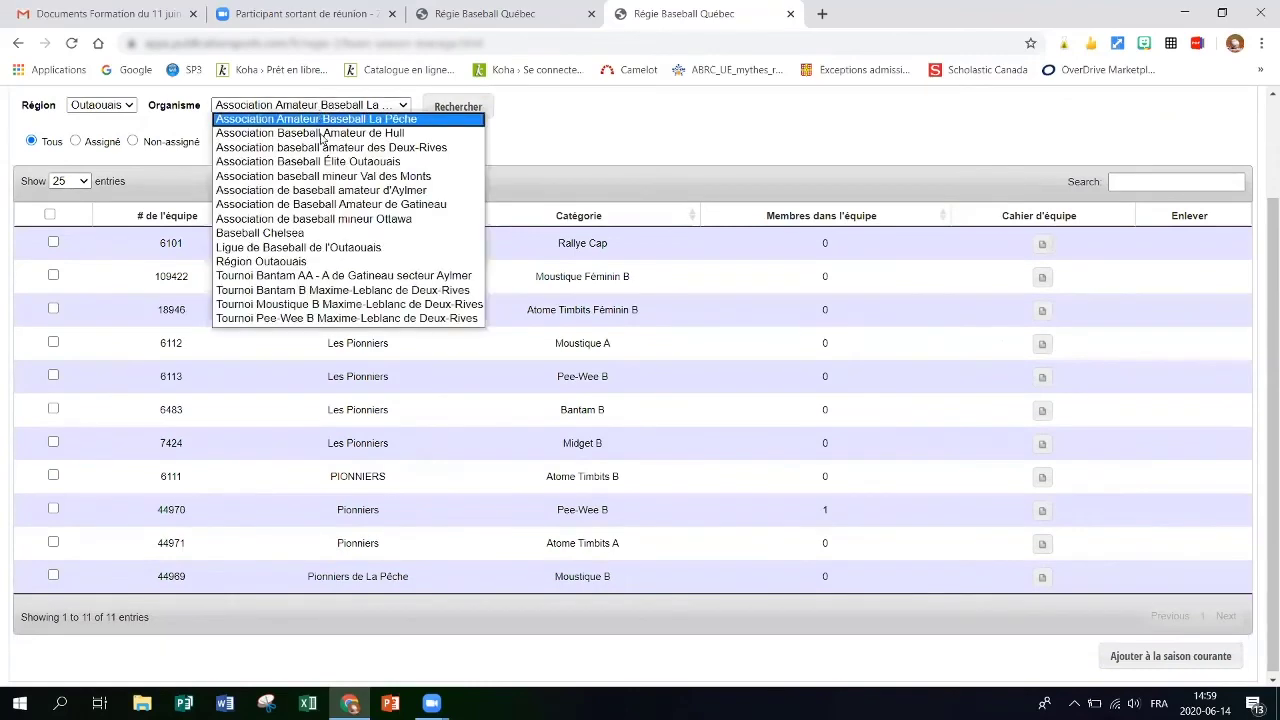
left_click(330, 176)
left_click(453, 114)
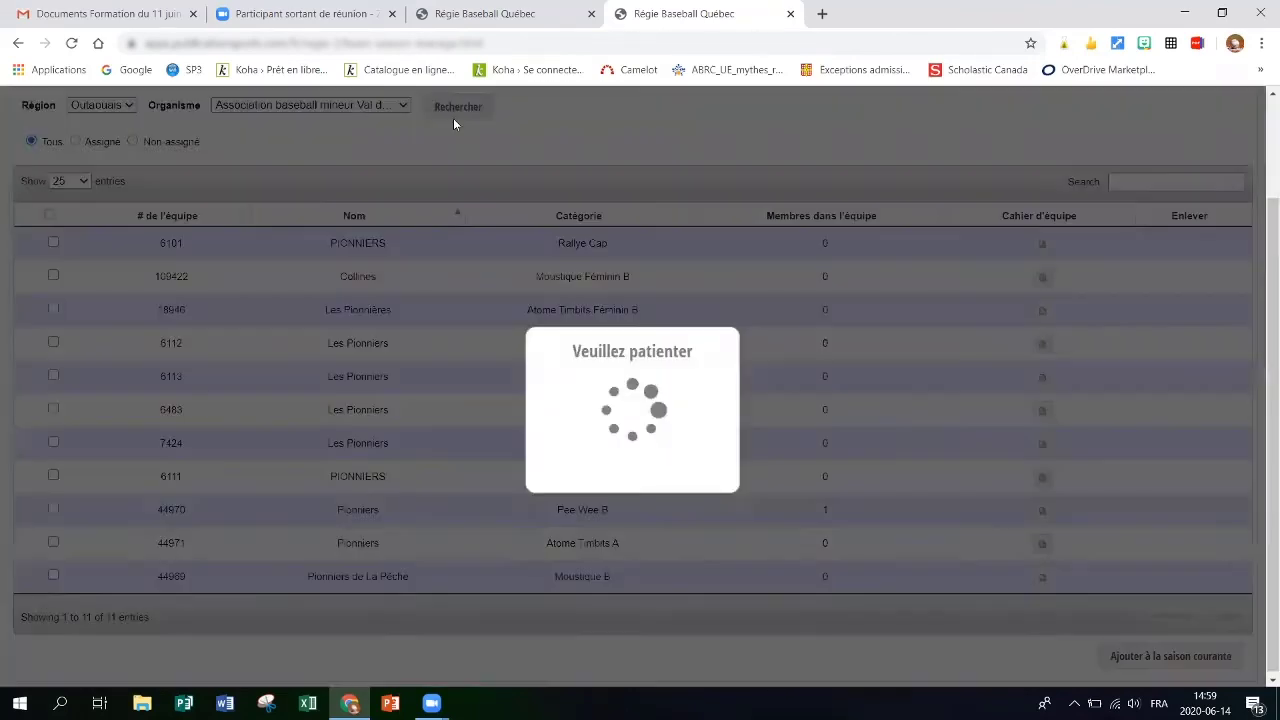
Step: Add the team "ValDMonts – Moustique A – Groupe 2" to the Pré-saison segment and confirm
scroll(480, 457, "down", 3)
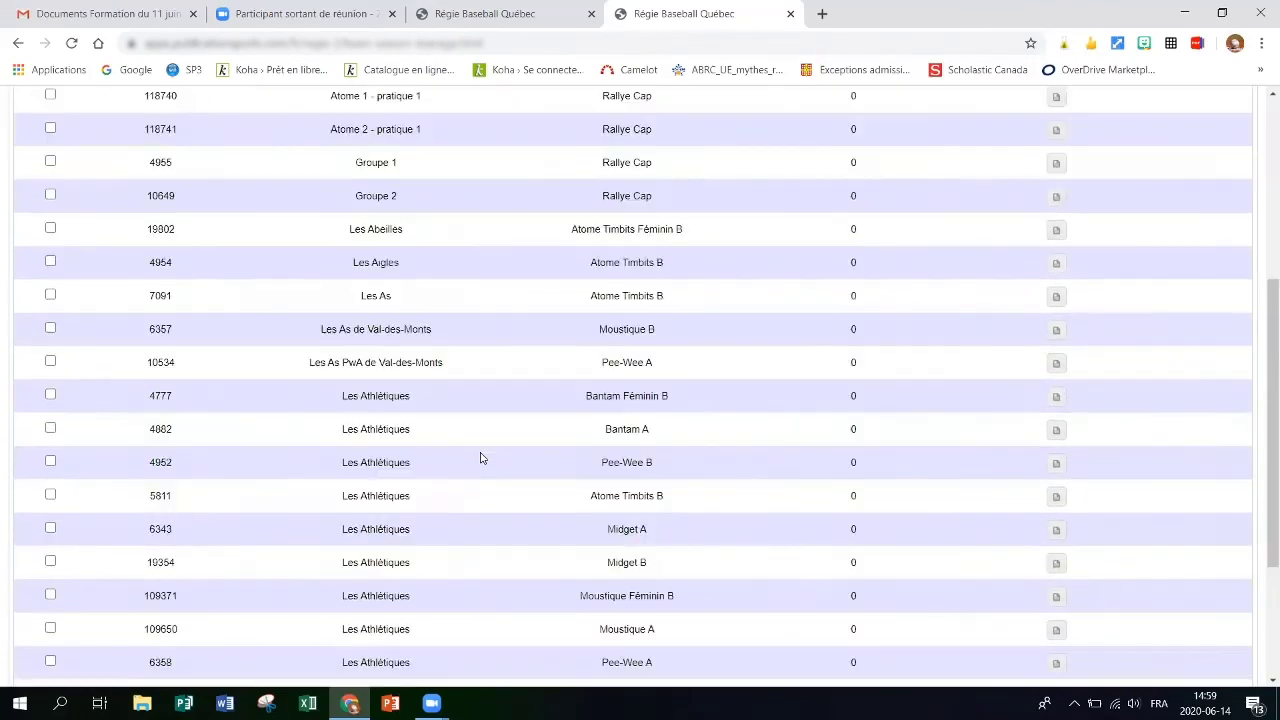
scroll(480, 457, "down", 3)
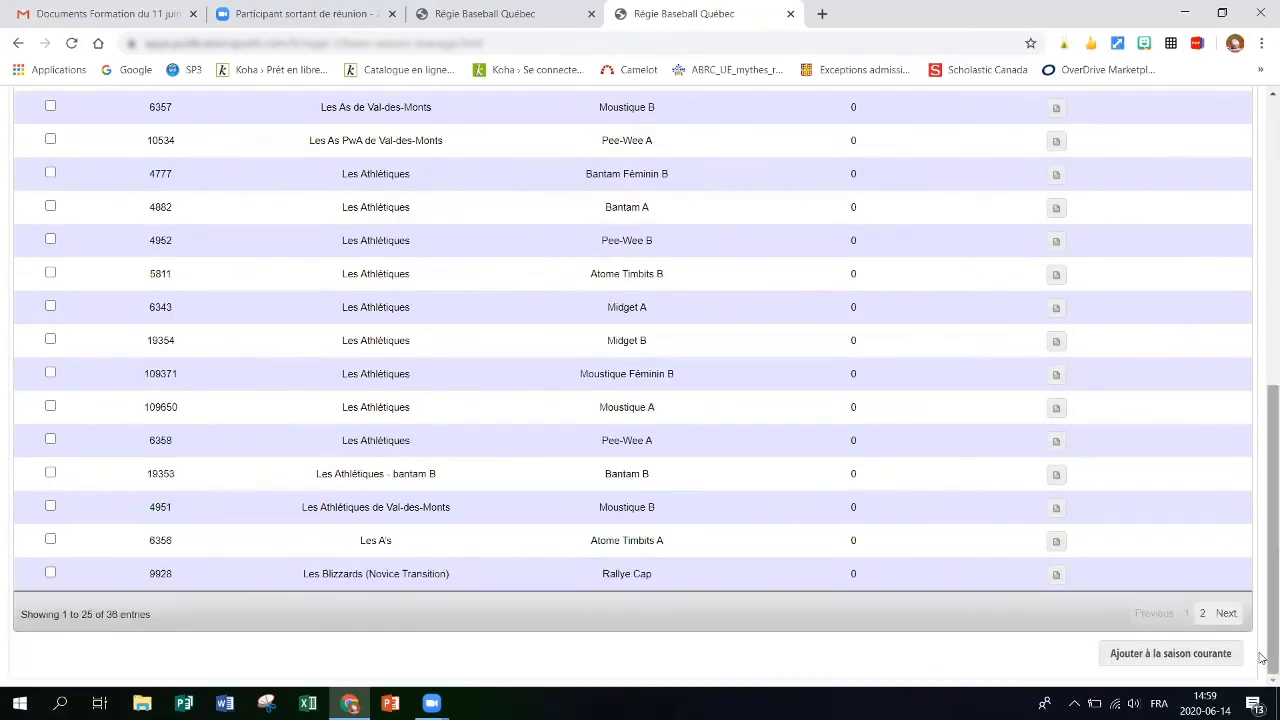
left_click(1225, 613)
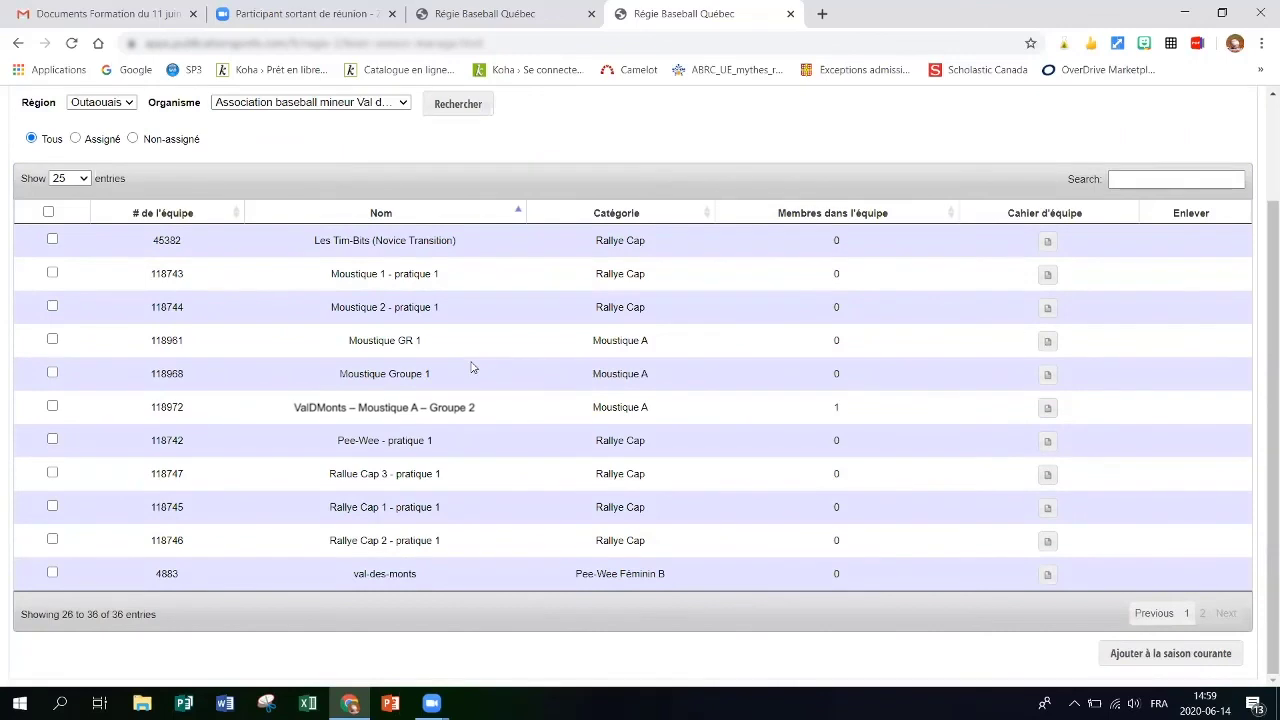
left_click(52, 407)
left_click(1152, 658)
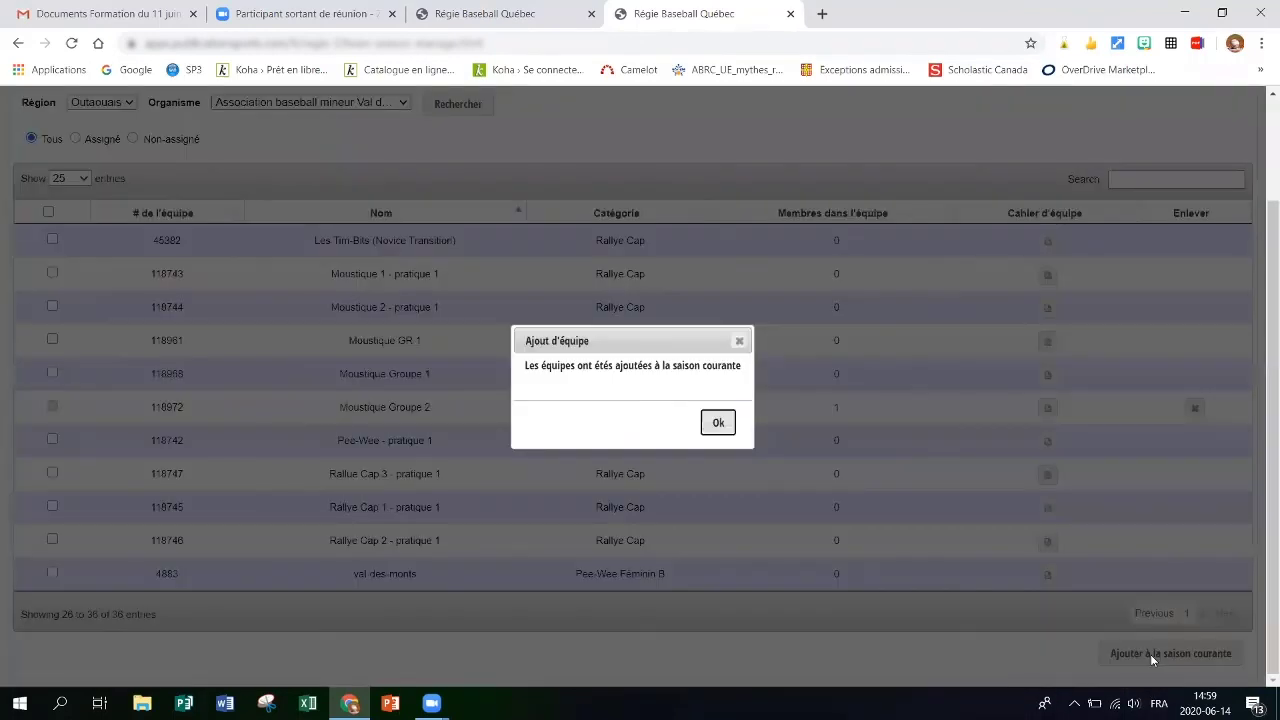
left_click(720, 427)
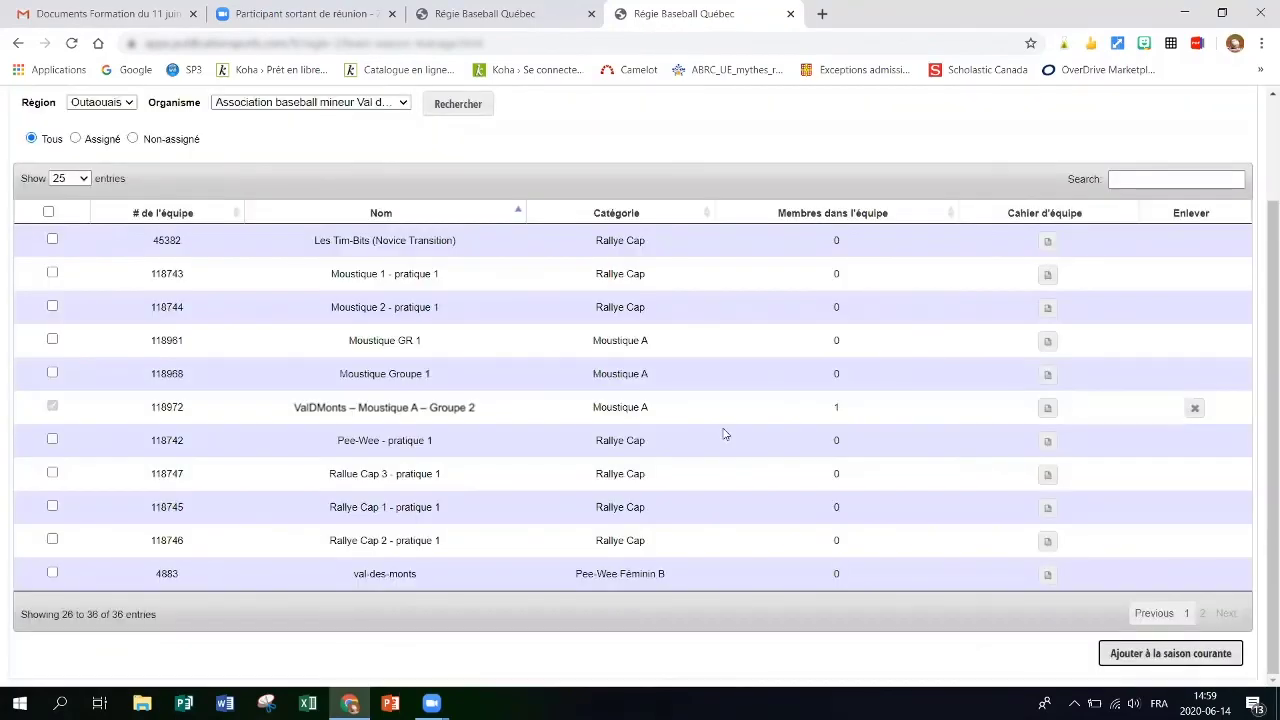